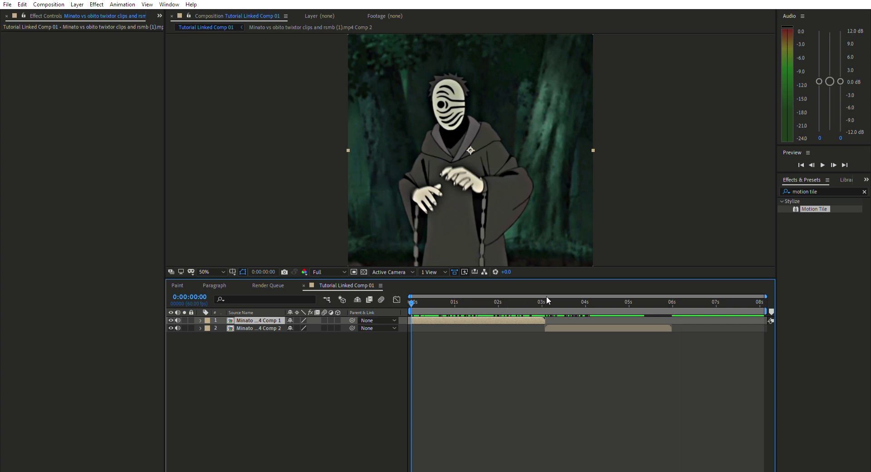
Scrub through the composition to preview the opening of the clip.
drag(540, 302, 469, 322)
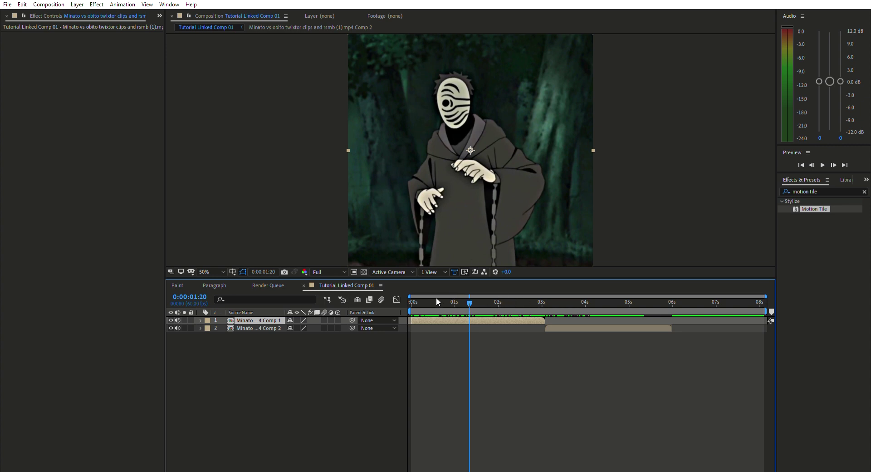
click(544, 301)
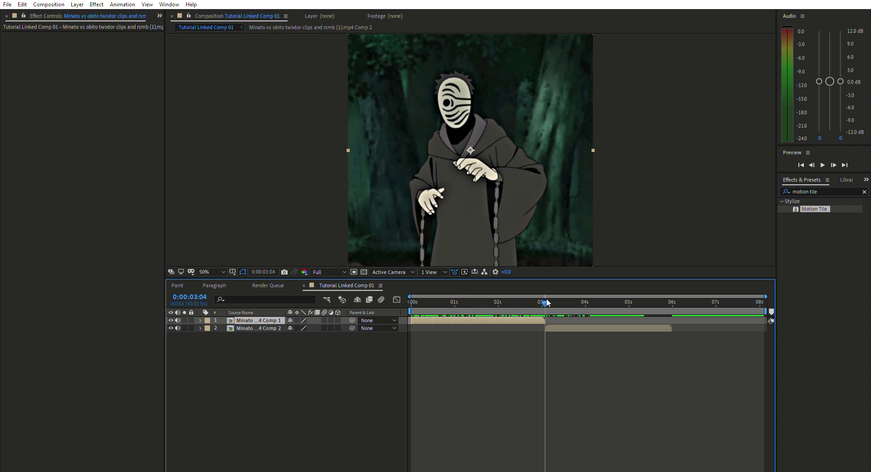
drag(545, 299, 375, 305)
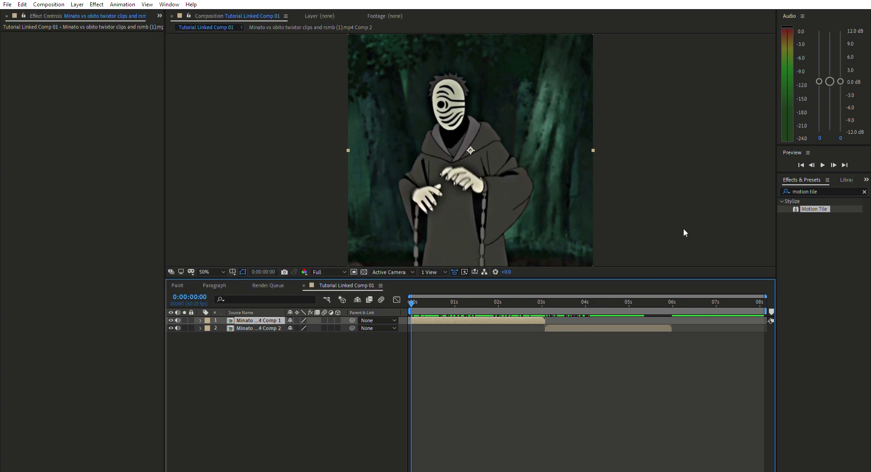
click(439, 300)
drag(445, 300, 414, 339)
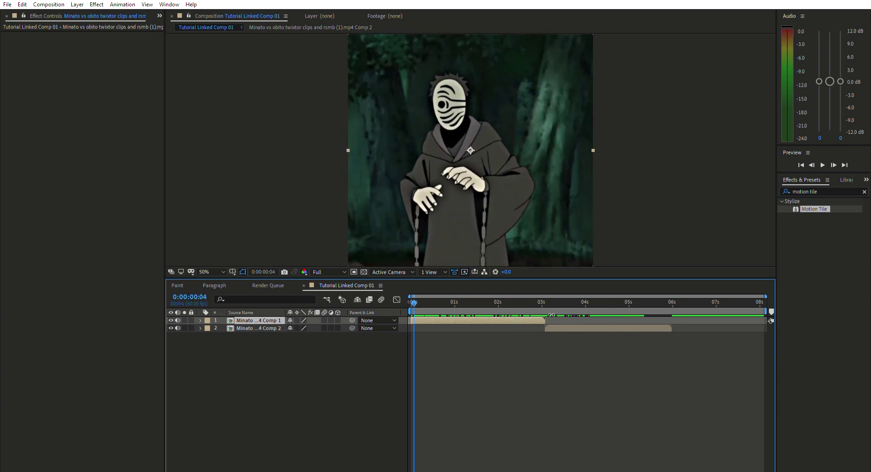
Slide the second clip to start around 0:00:02:15 and clear the effects search.
drag(570, 327, 534, 327)
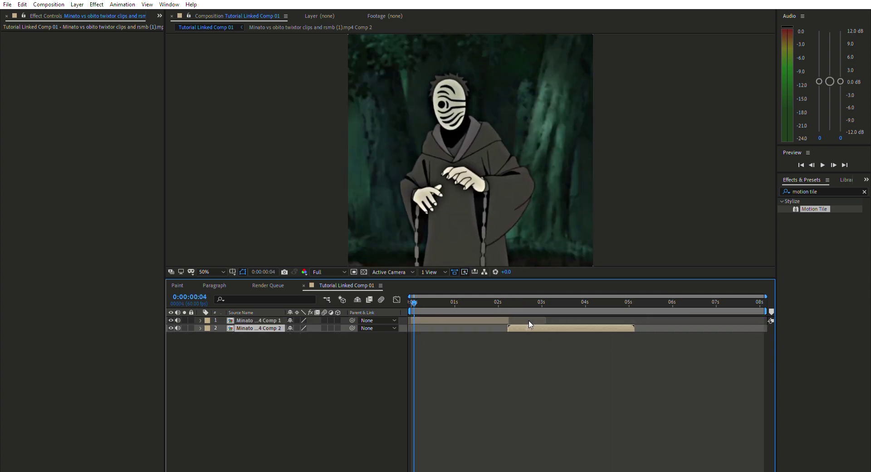
click(509, 298)
drag(510, 298, 411, 309)
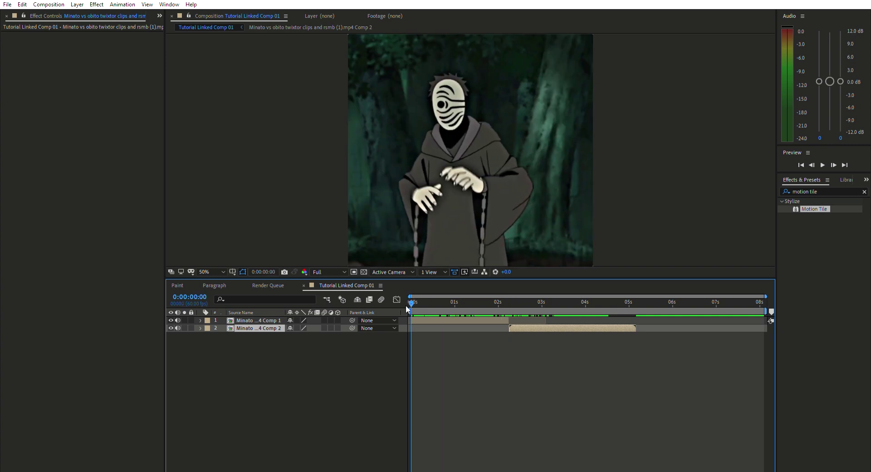
click(864, 191)
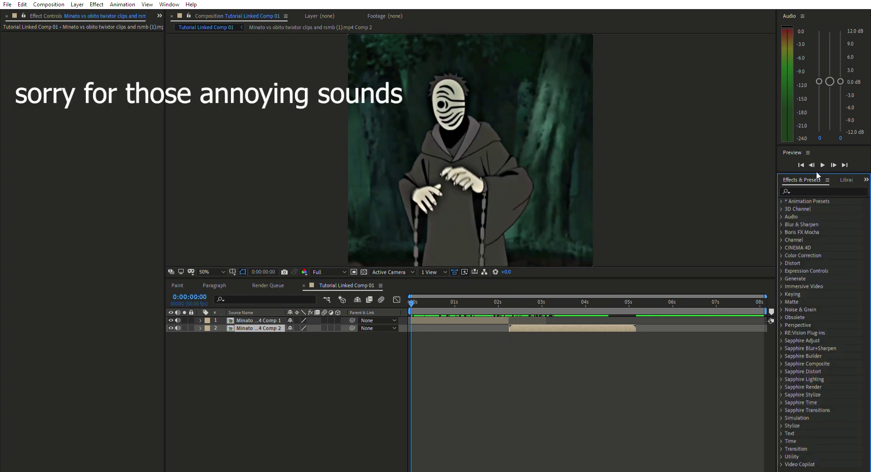
Search 'motion ti' in Effects & Presets and drop Motion Tile onto the first clip layer.
click(808, 192)
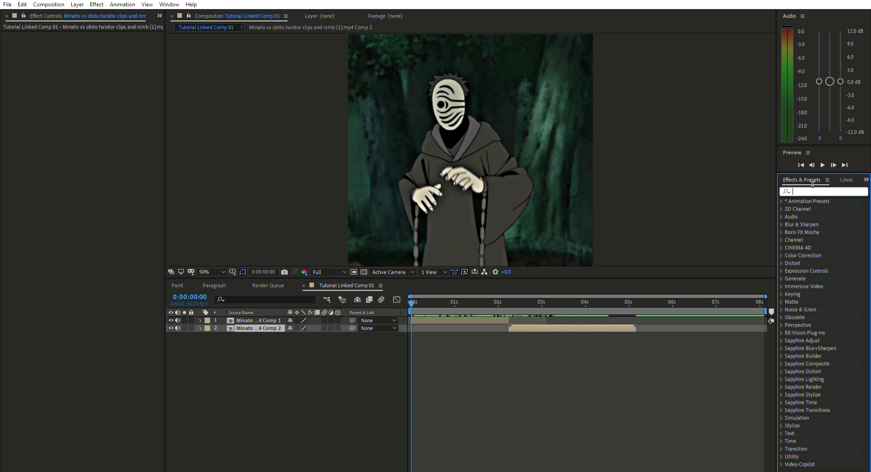
text(motion ti)
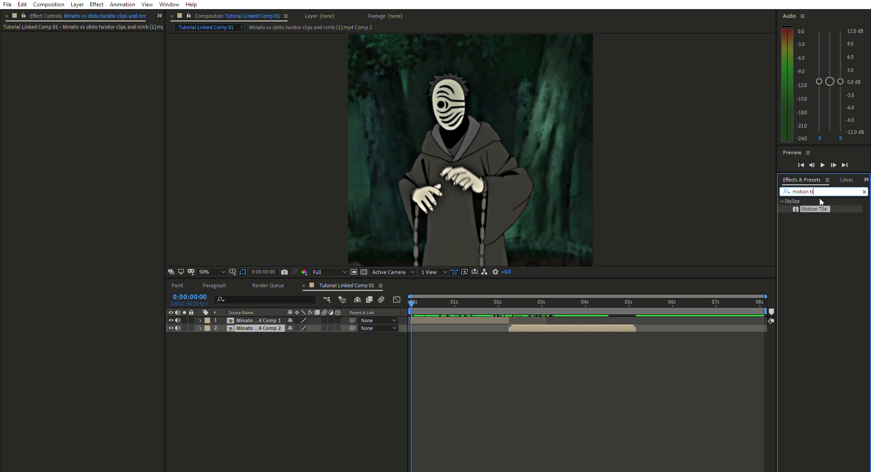
drag(815, 209, 434, 310)
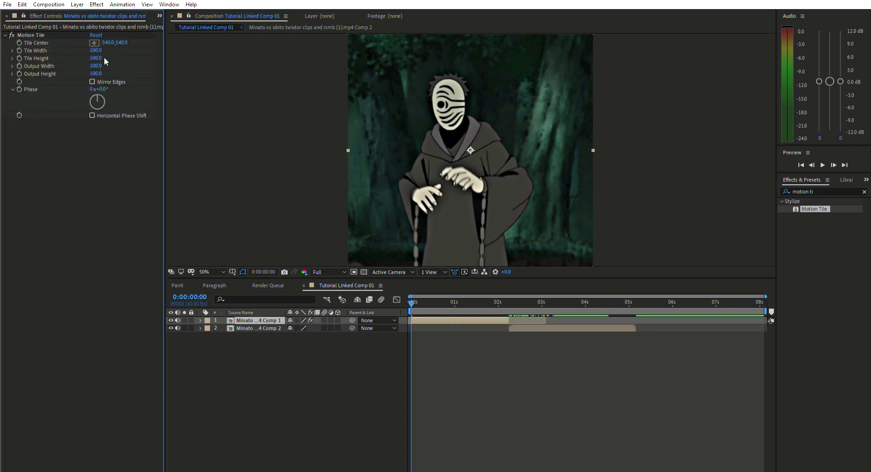
Set Motion Tile output width and height to 400, enable Mirror Edges, and add a null layer.
click(96, 65)
text(400)
key(Tab)
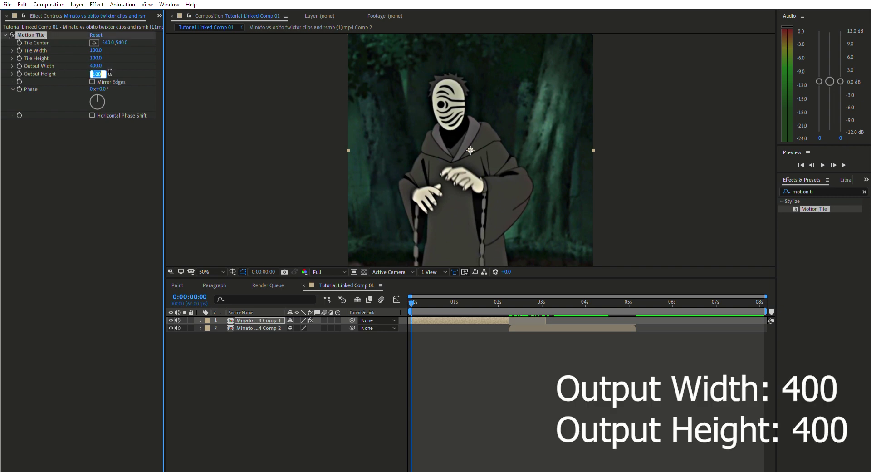
text(400)
key(Return)
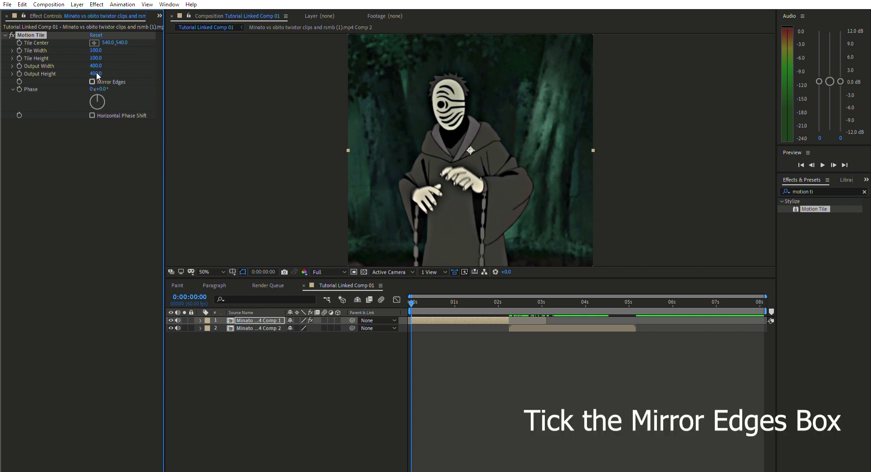
click(92, 81)
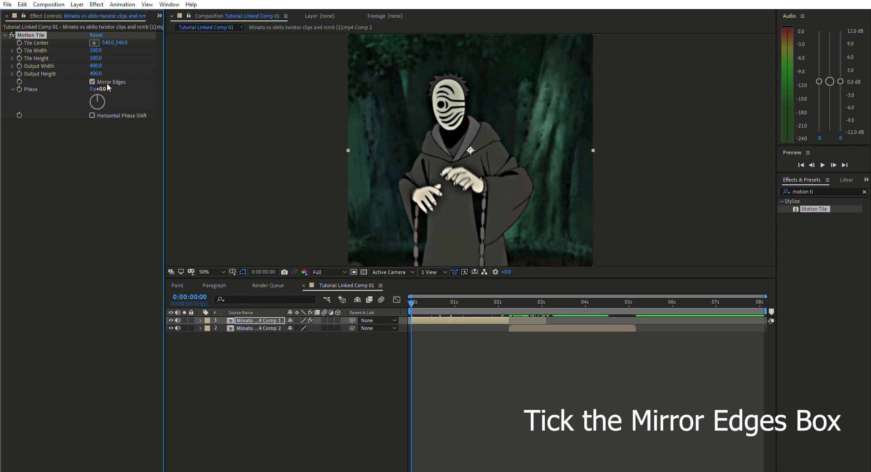
click(424, 315)
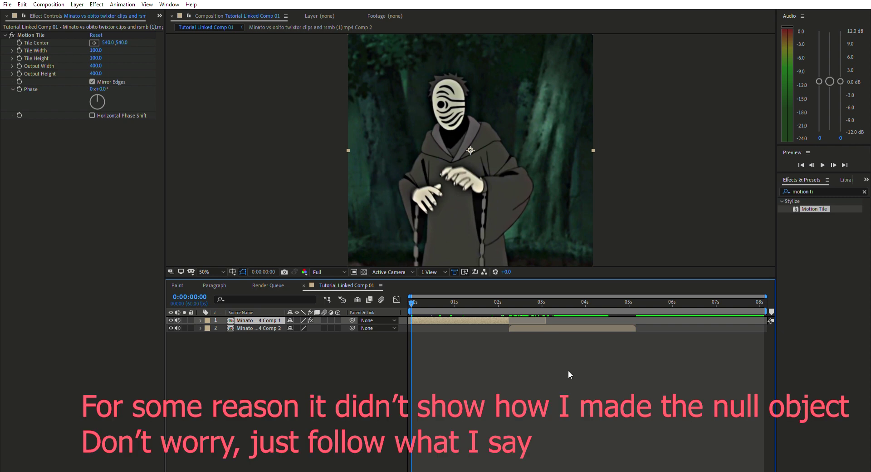
key(ctrl+alt+shift+y)
Split Null 2 at the current time and delete the later piece.
drag(413, 302, 509, 336)
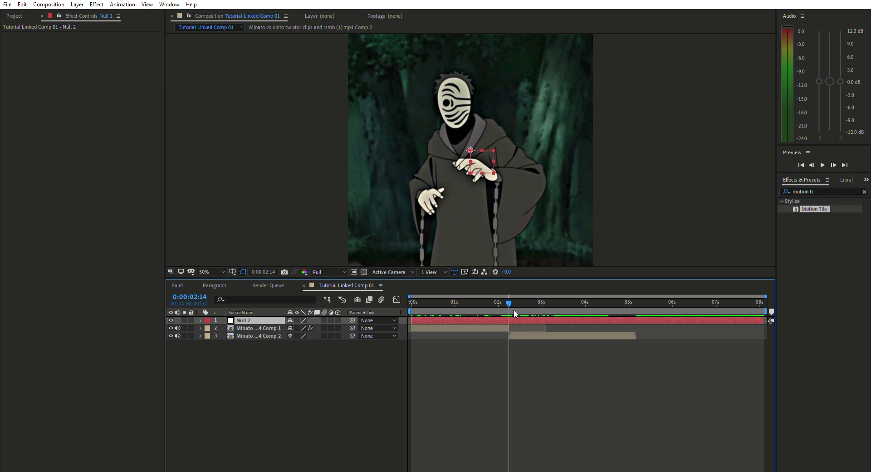
key(ctrl+shift+d)
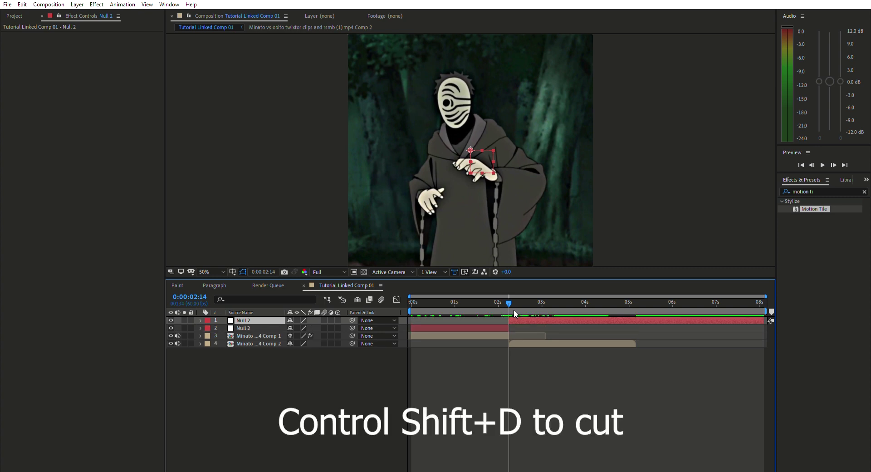
key(Delete)
Extend Null 2's end to where the second clip starts.
drag(514, 313, 497, 316)
click(498, 320)
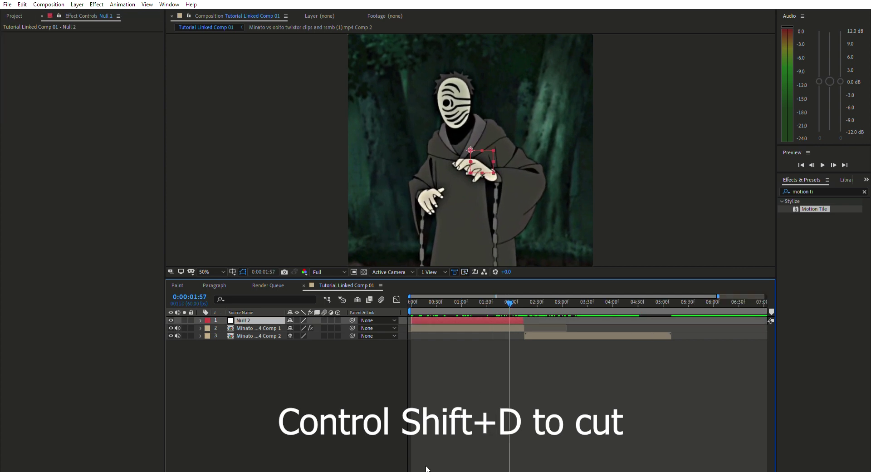
key(equal)
key(equal)
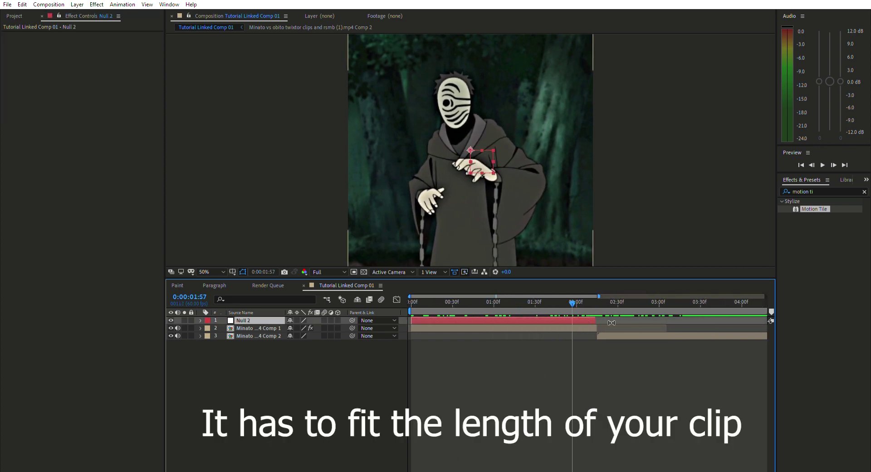
drag(599, 315, 601, 315)
key(minus)
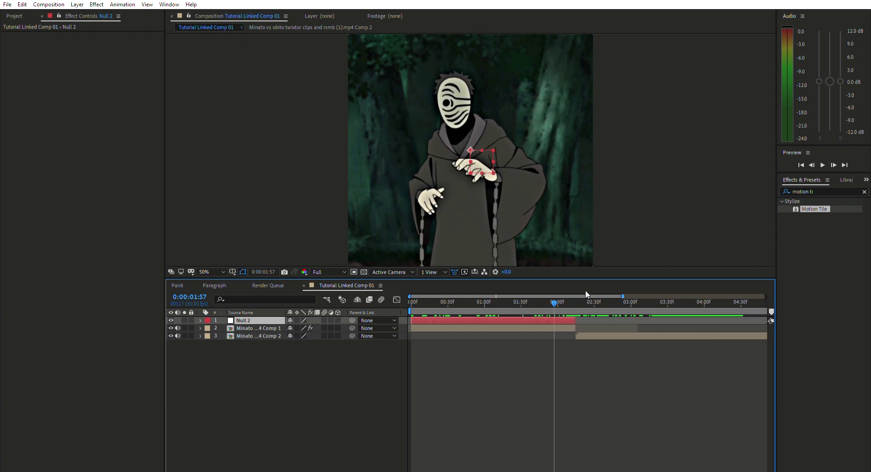
Duplicate the trimmed Null 2 layer and return to the comp start.
drag(561, 302, 398, 306)
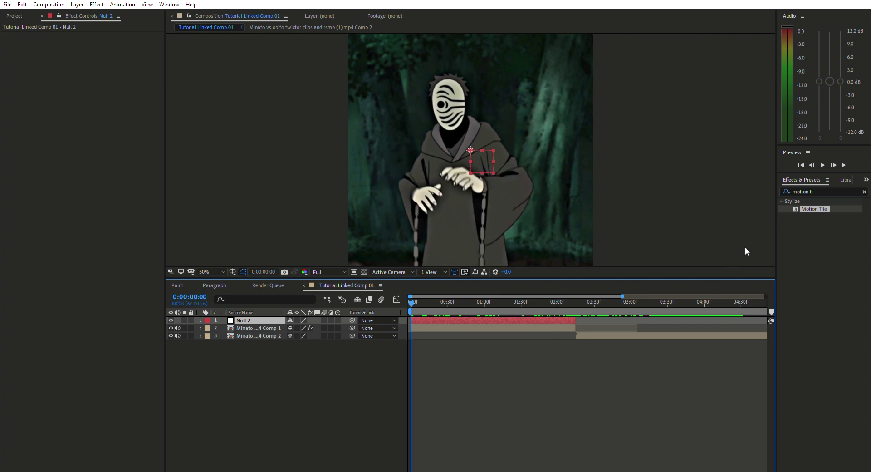
click(480, 302)
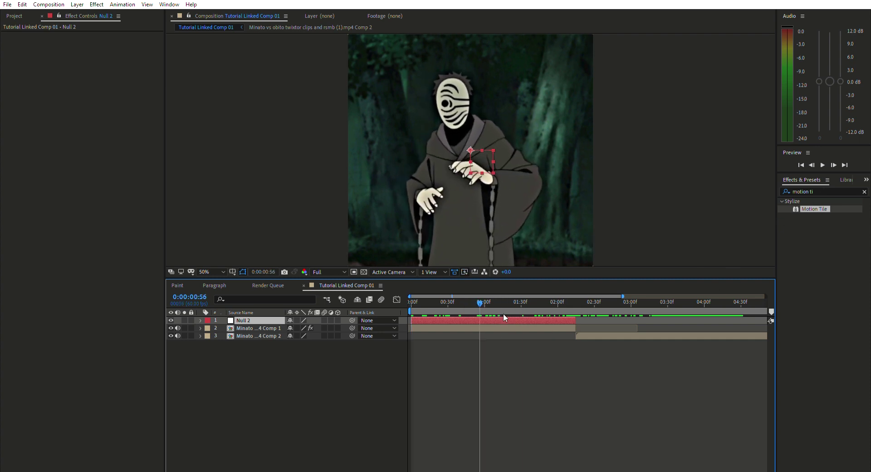
key(ctrl+d)
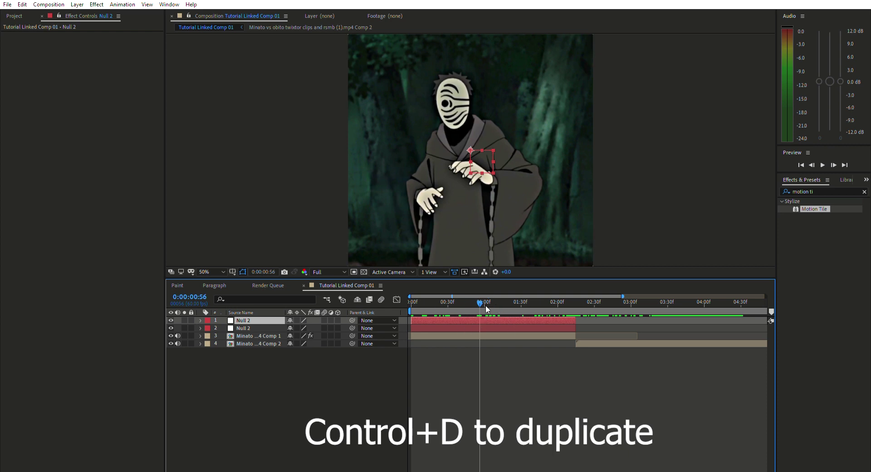
drag(480, 295, 408, 312)
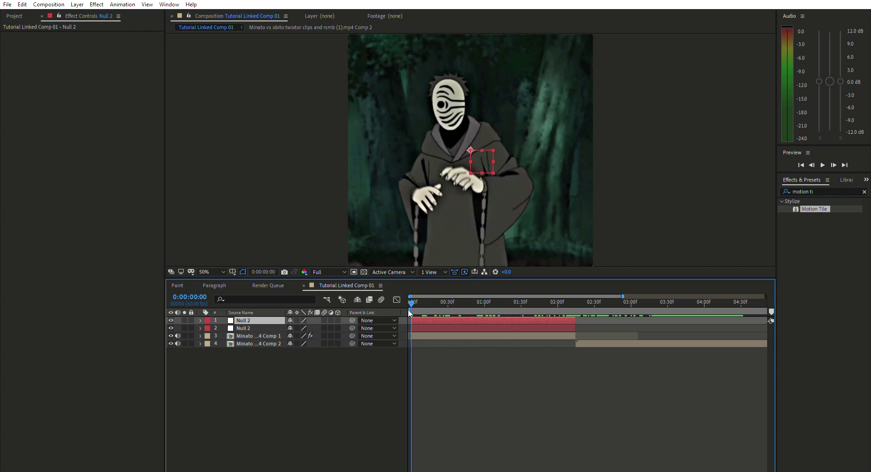
Enable motion blur on the first clip layer and the Null 2 layer.
click(484, 336)
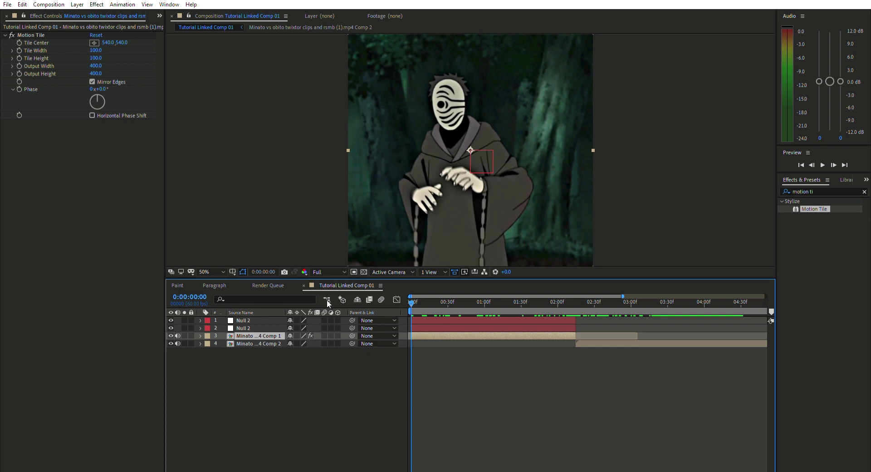
click(325, 336)
click(324, 321)
Parent the first clip layer to layer 2 Null 2, and layer 2 to layer 1.
click(522, 328)
click(511, 335)
click(508, 328)
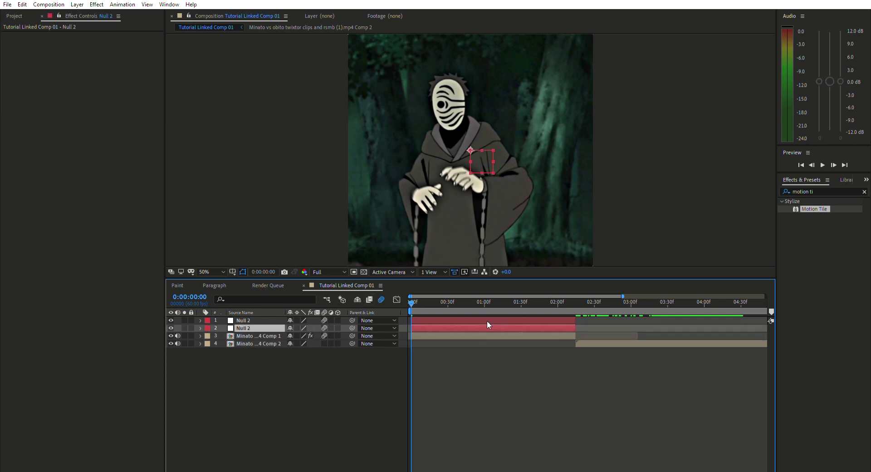
click(451, 336)
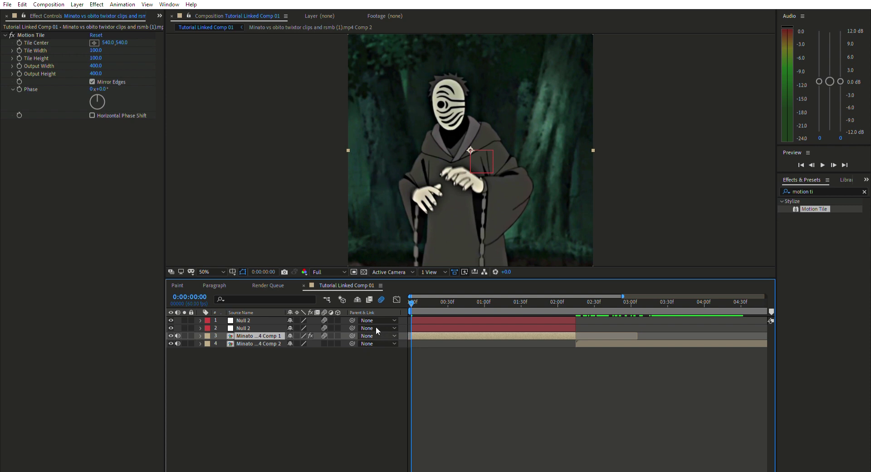
mouse_move(352, 336)
mouse_down()
mouse_move(353, 327)
mouse_move(331, 322)
mouse_up()
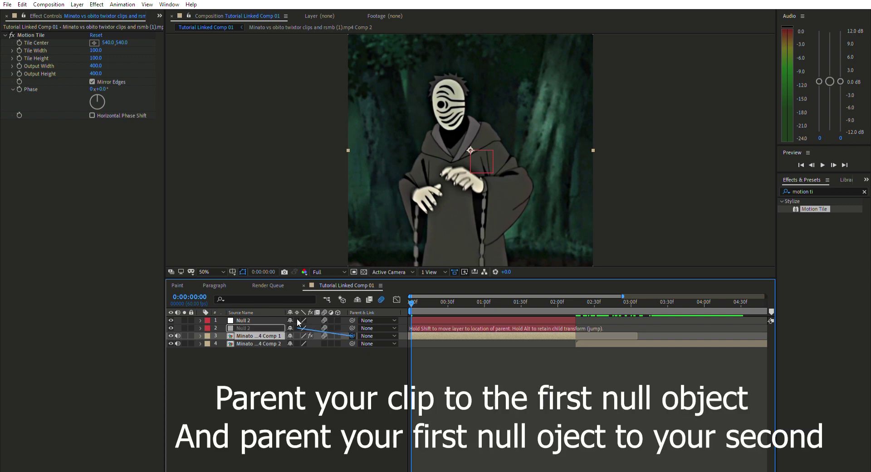
drag(265, 318, 265, 318)
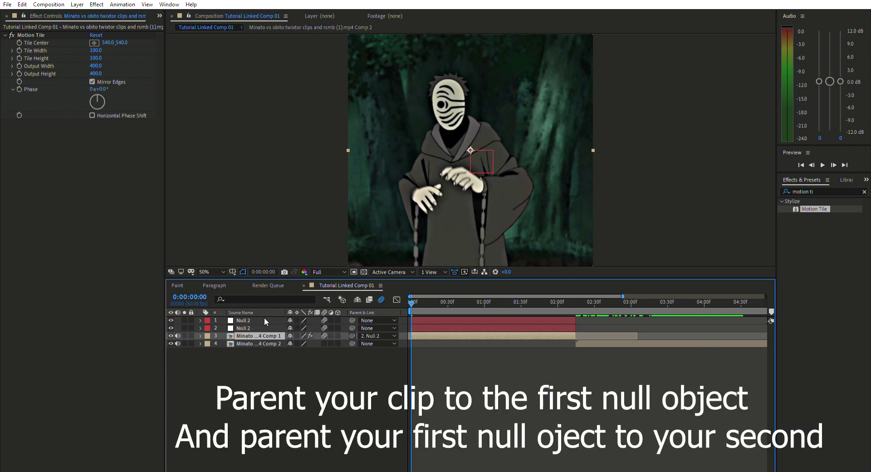
click(456, 319)
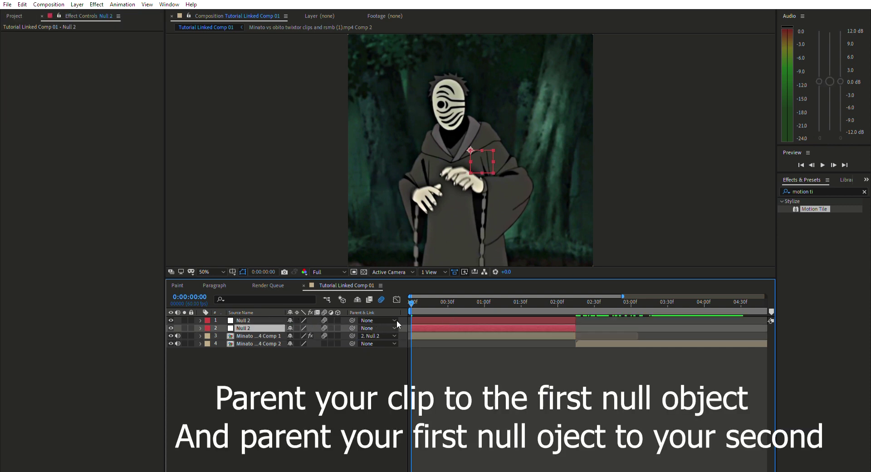
drag(352, 328, 255, 312)
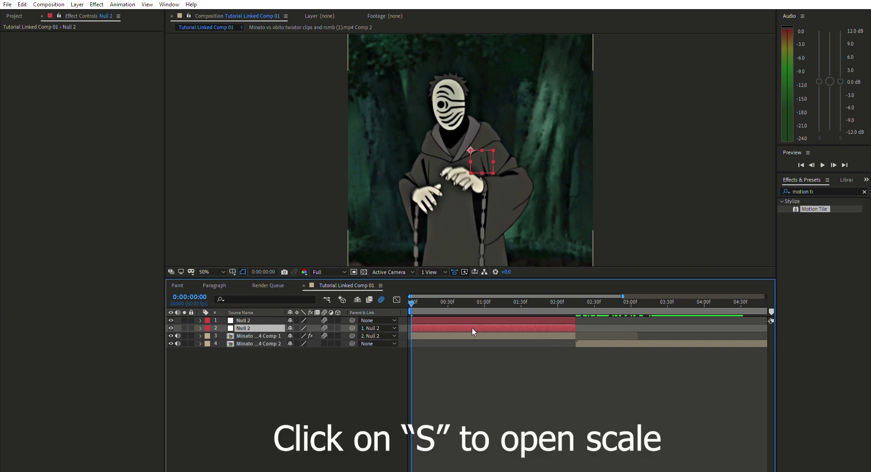
Add a 100% Scale keyframe to layer 2, move it to about 2:15, and return to 0:00.
key(s)
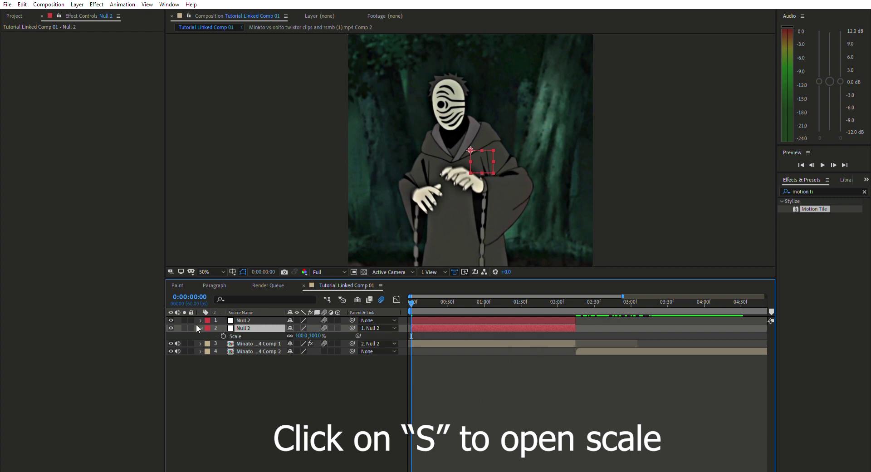
click(223, 336)
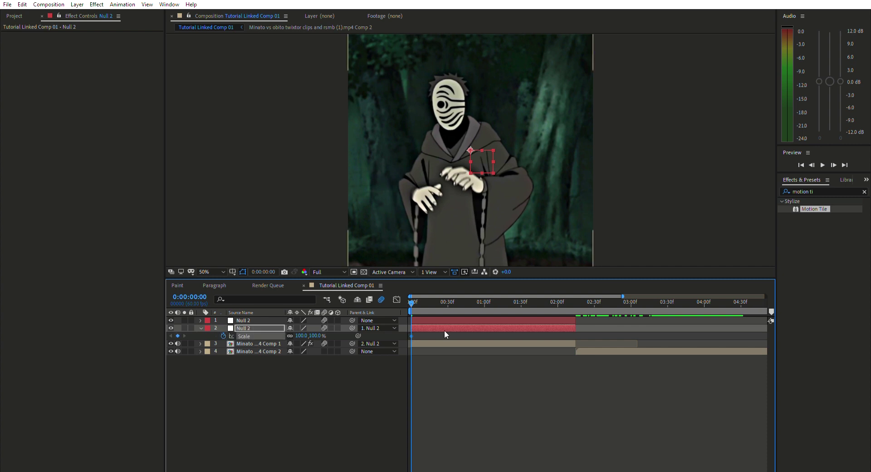
drag(411, 336, 521, 342)
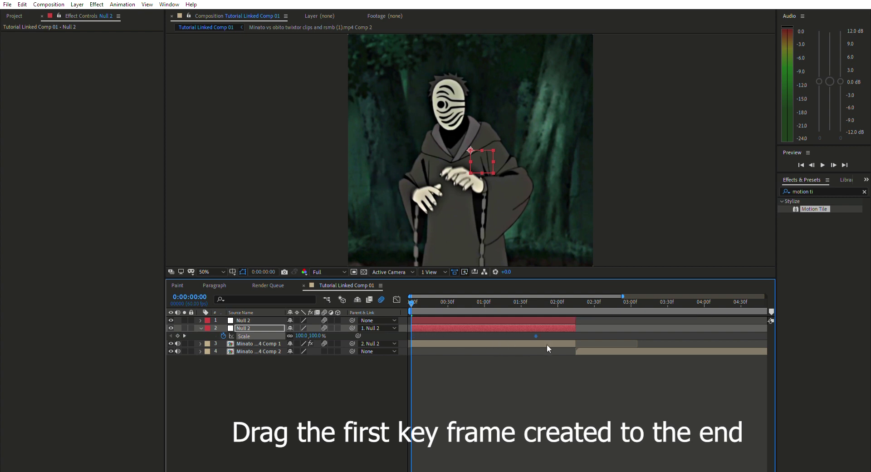
click(575, 293)
key(Page_Down)
drag(575, 293, 409, 328)
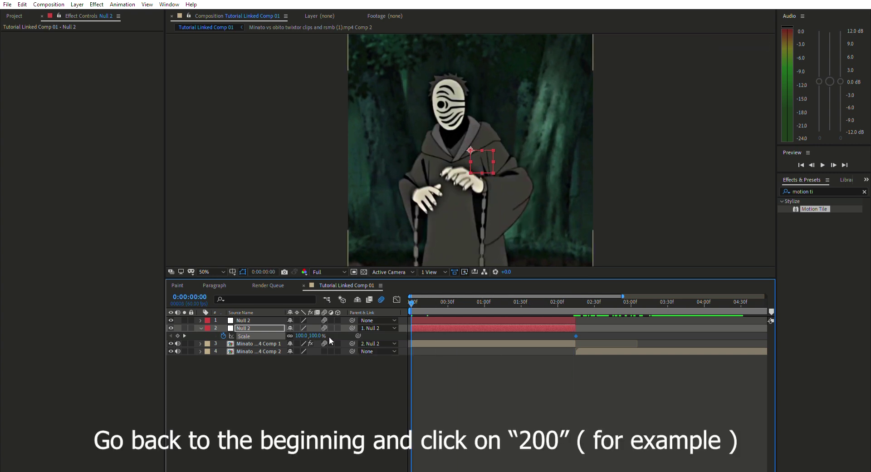
click(302, 336)
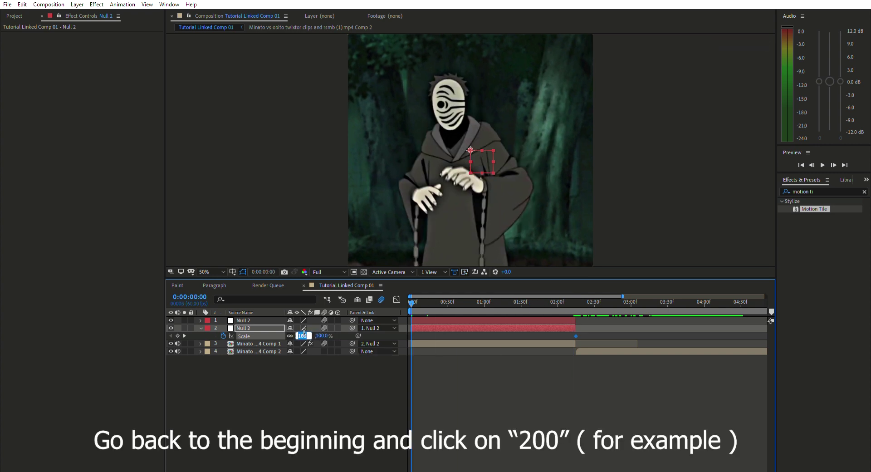
Set layer 2's Scale to 200% at 0:00, preview at Half resolution, and select both keyframes.
text(200)
key(Return)
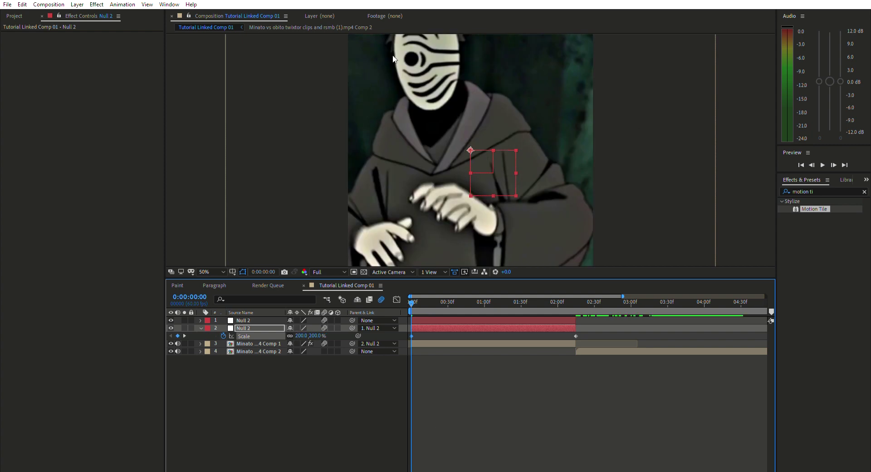
click(328, 272)
click(323, 298)
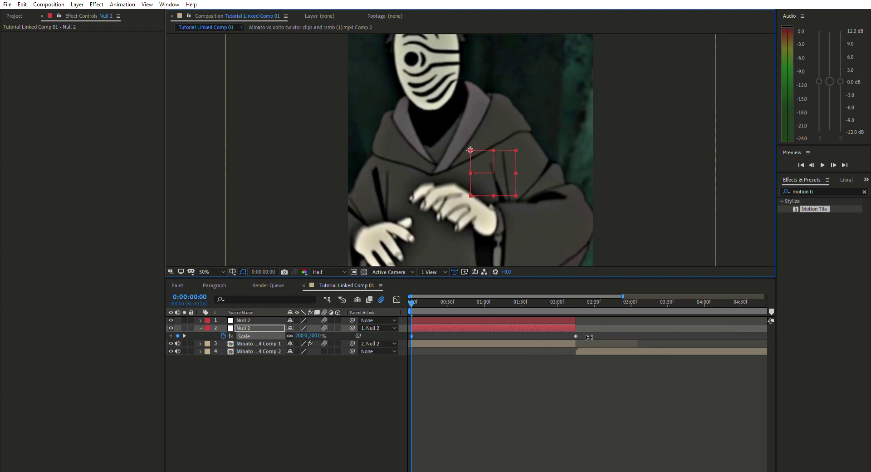
drag(601, 338, 410, 330)
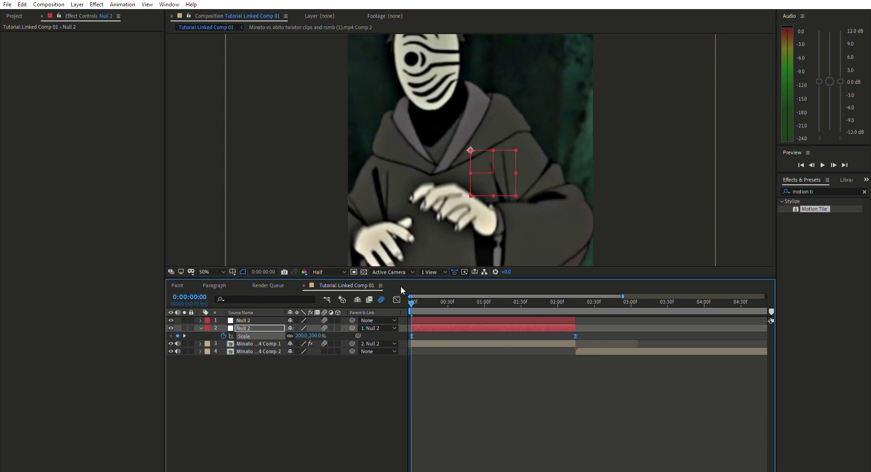
click(397, 298)
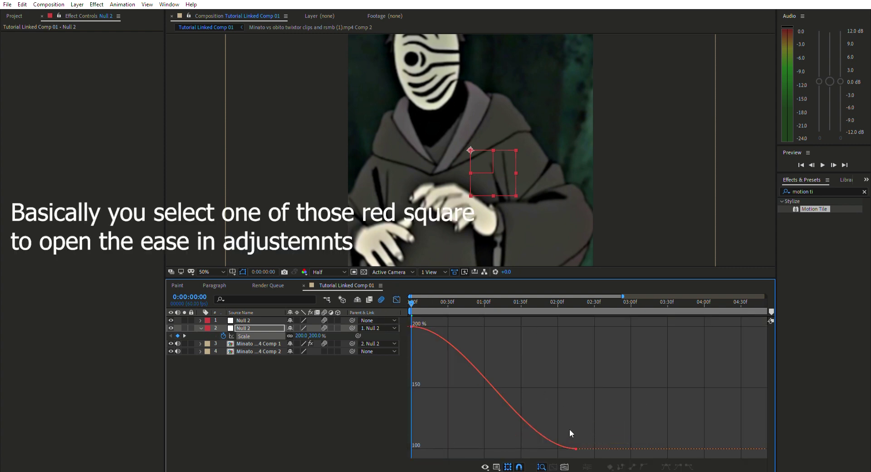
In the graph, make layer 2's Scale drop steeply from 200% and ease slowly into 100%.
drag(570, 431, 589, 433)
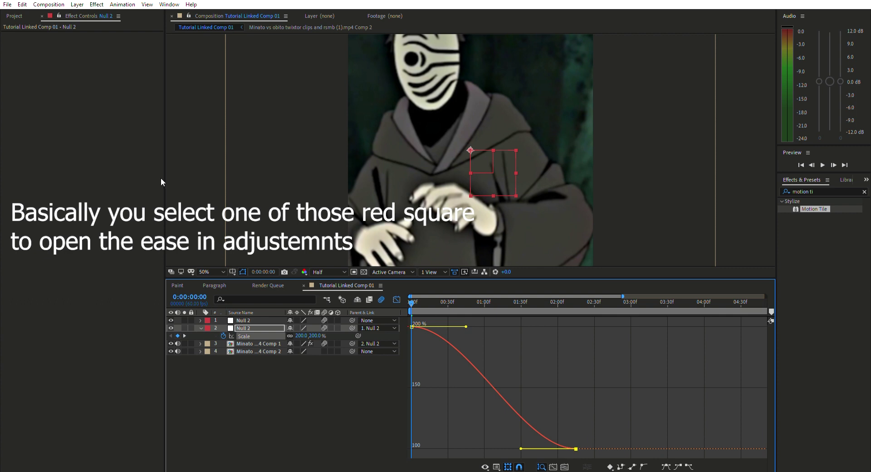
key(ctrl+a)
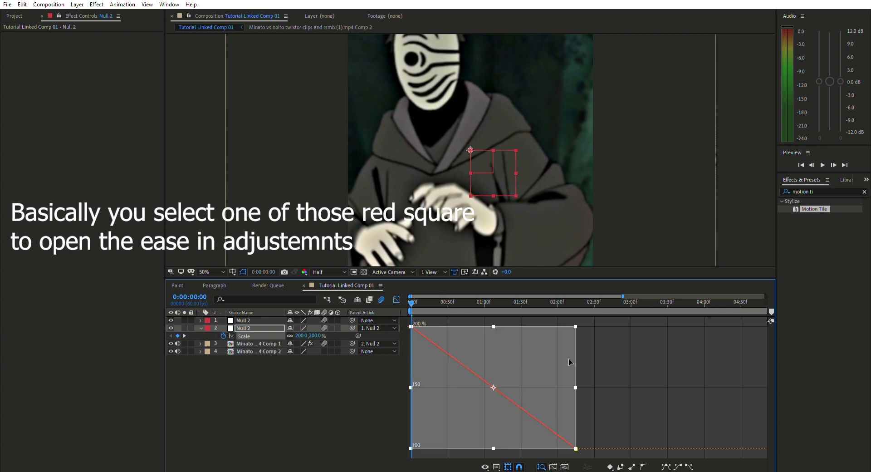
click(494, 330)
click(411, 326)
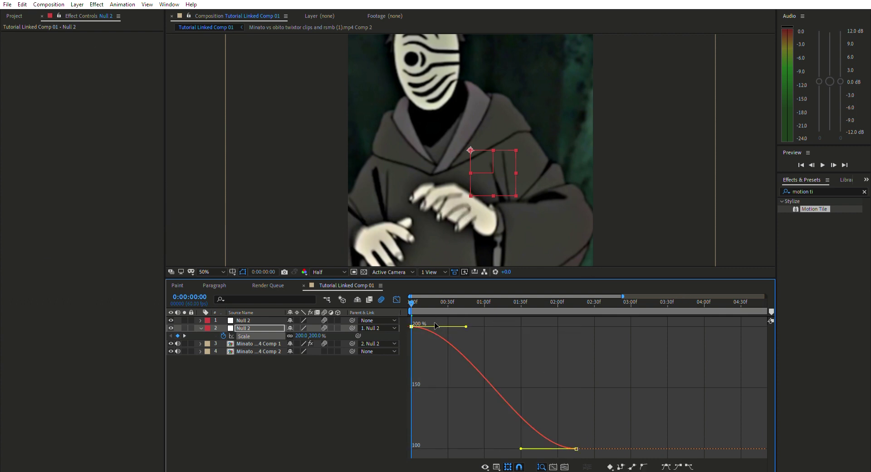
drag(466, 326, 405, 435)
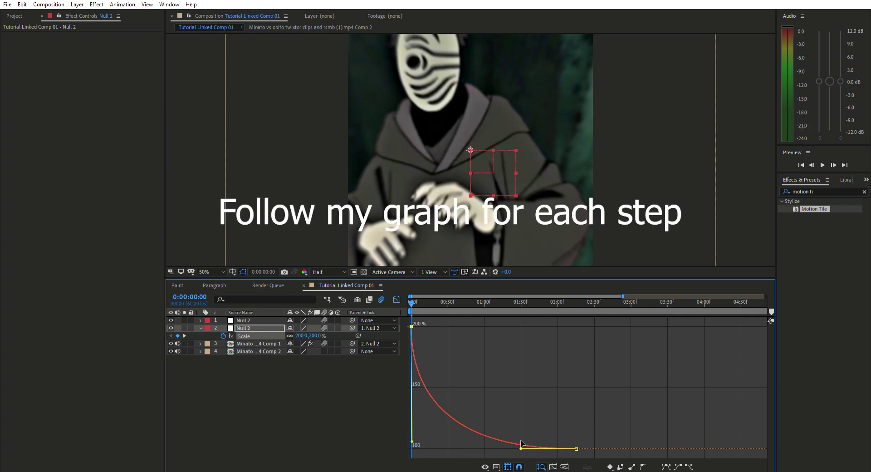
drag(522, 441, 412, 443)
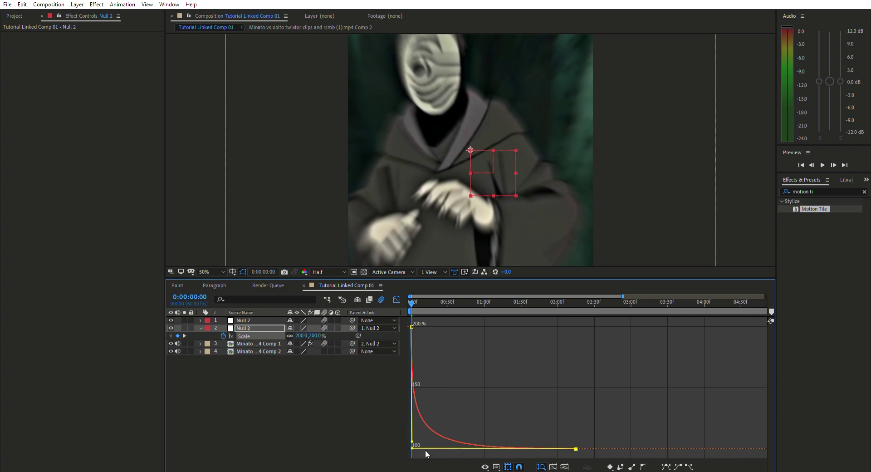
click(397, 299)
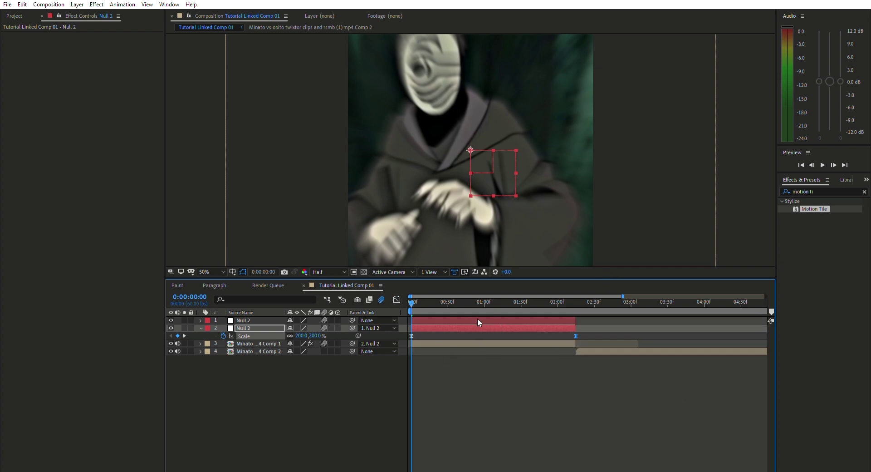
Show the top Null 2's Scale and add a Scale keyframe at 0:00.
key(ctrl+Up)
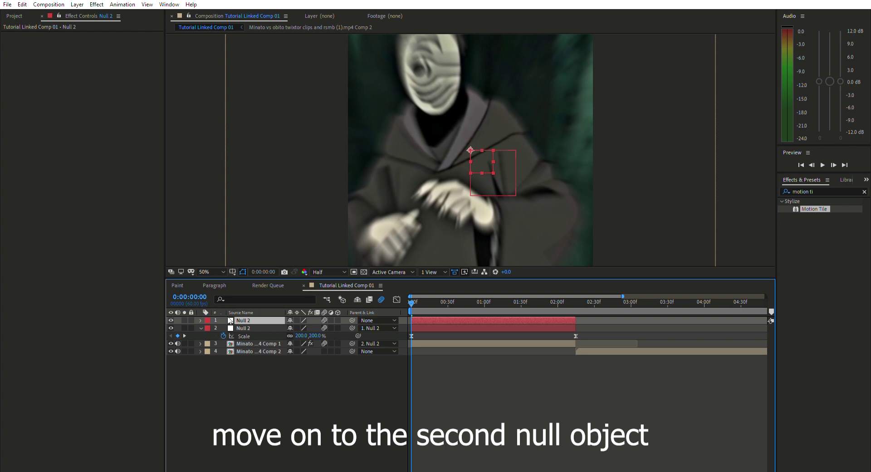
key(s)
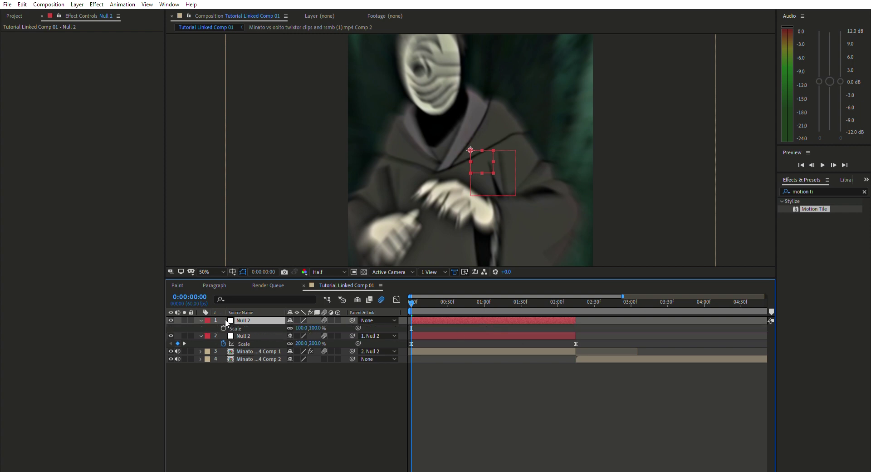
key(alt+shift+s)
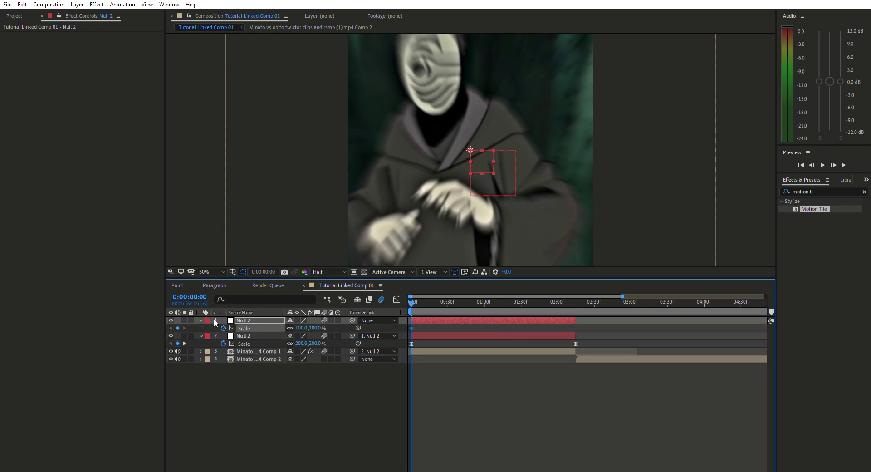
Set the top null's Scale to 80% near 2:15, select both keyframes, and return to start.
drag(422, 303, 575, 345)
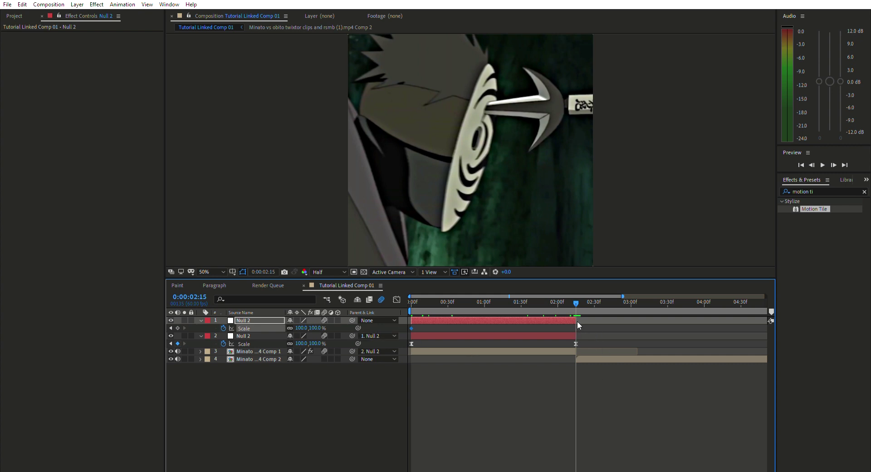
click(302, 328)
text(80)
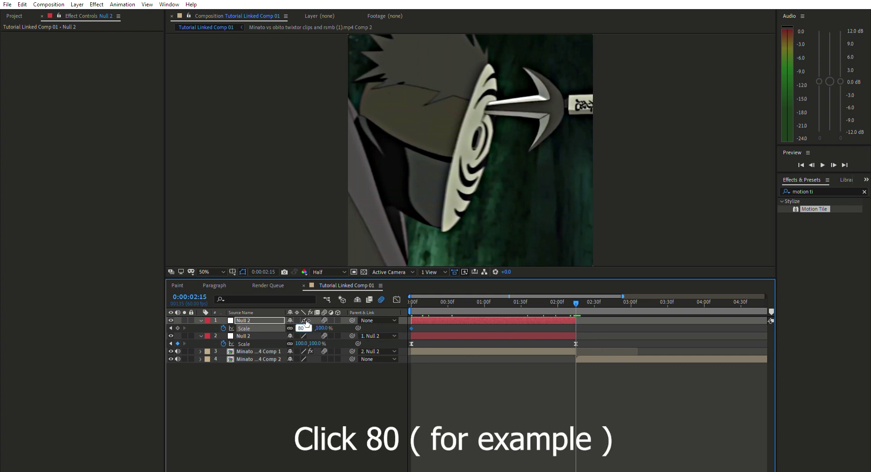
key(Return)
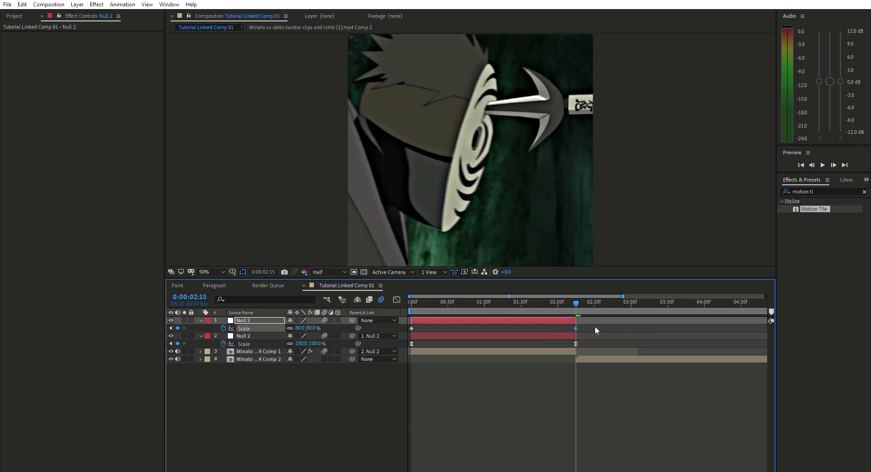
drag(592, 328, 406, 320)
scroll(432, 323, right, 2)
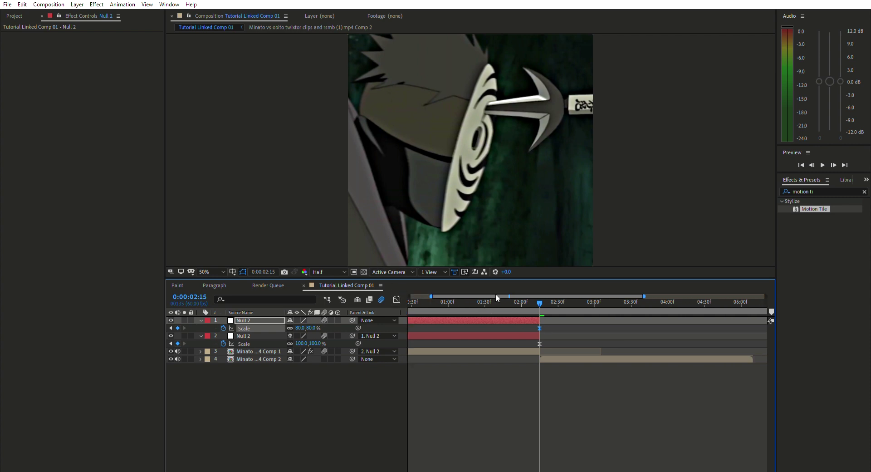
key(Home)
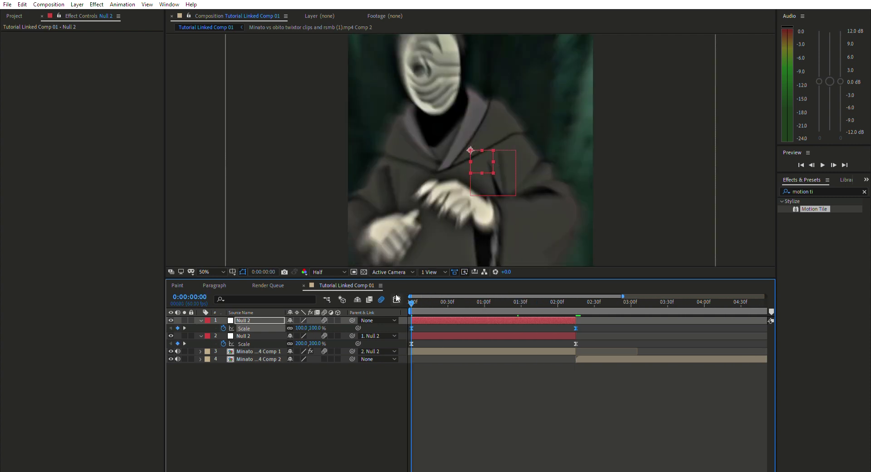
In the graph, make Null 2's Scale hold near 100% then drop steeply into the final keyframe.
click(396, 299)
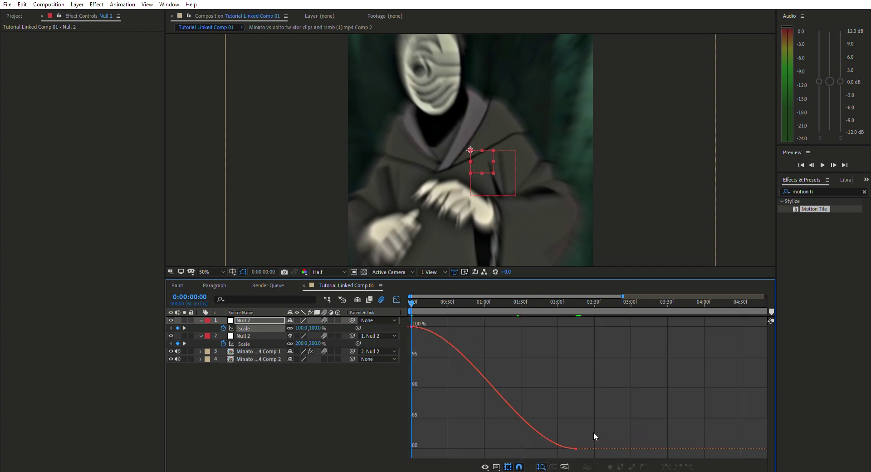
drag(568, 436, 589, 448)
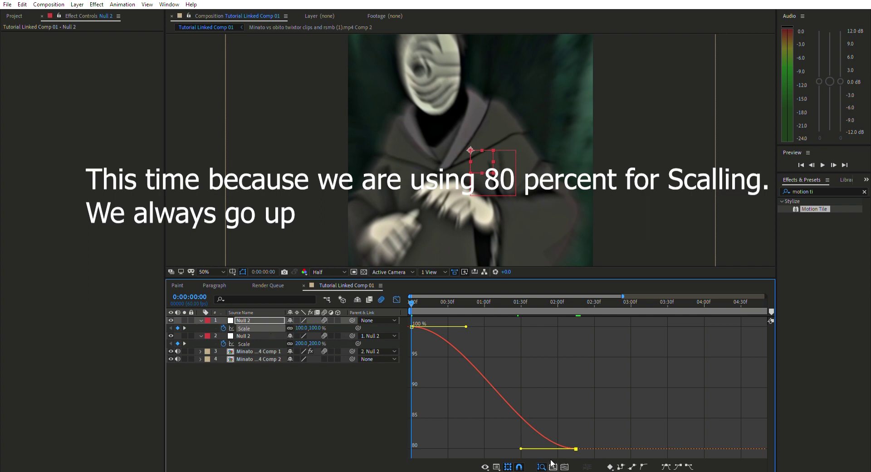
drag(521, 442, 717, 323)
drag(466, 326, 572, 320)
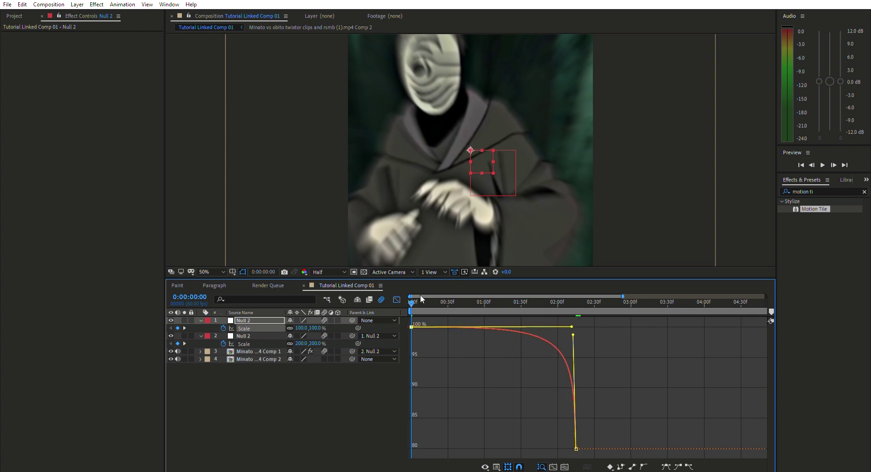
click(397, 298)
At 0:00:02:15, recheck the Scale curve and lengthen the first keyframe's ease further.
drag(573, 292, 575, 293)
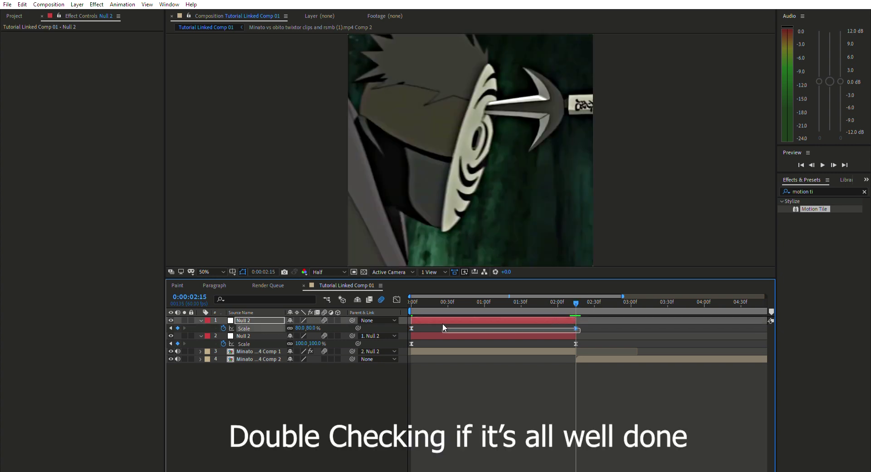
click(397, 300)
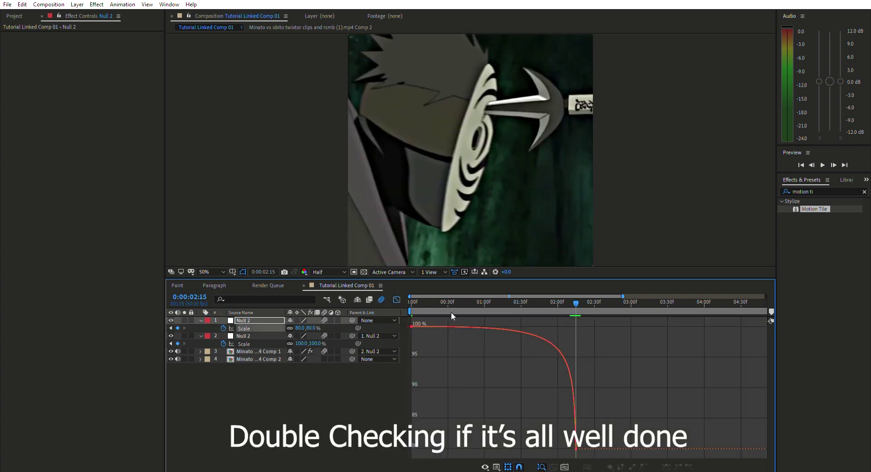
key(ctrl+a)
drag(576, 327, 592, 325)
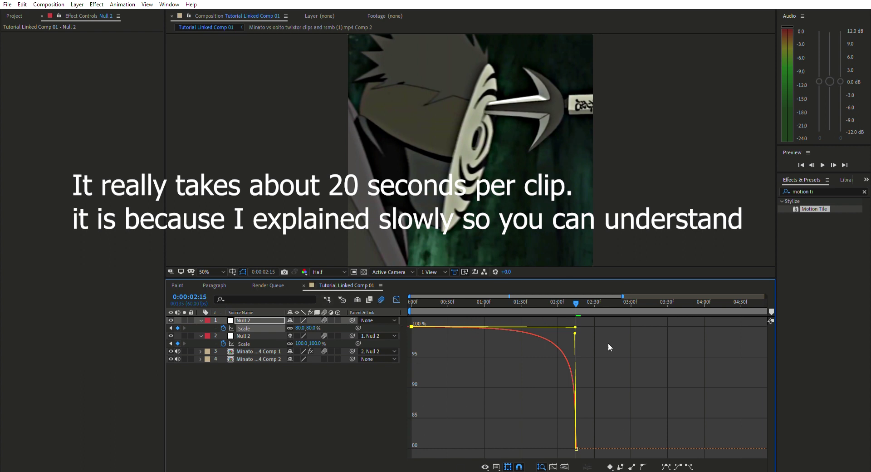
click(397, 299)
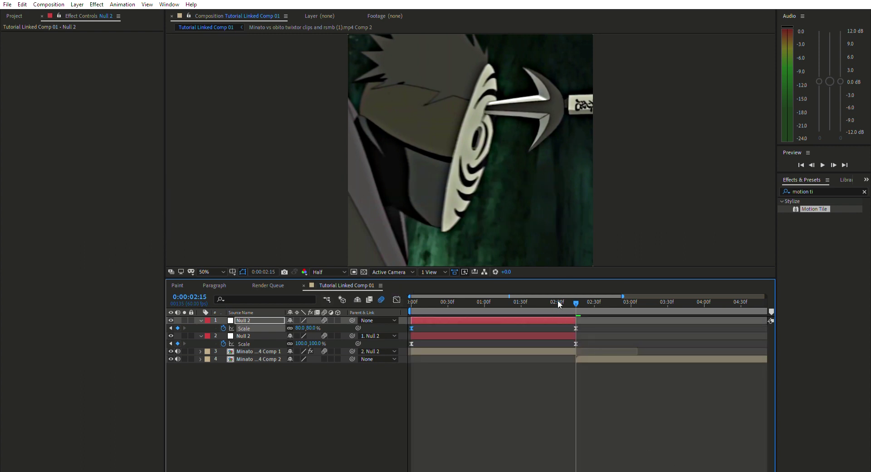
Preview the zoom transition from the start of the composition.
drag(584, 304, 404, 316)
key(space)
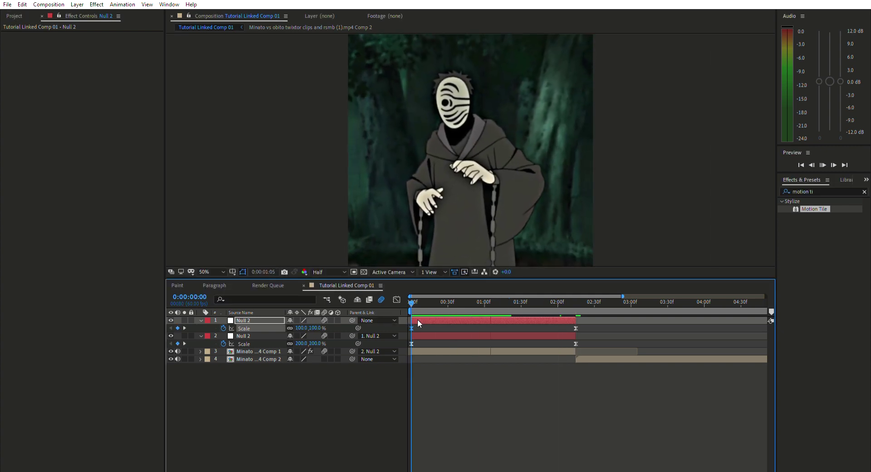
key(space)
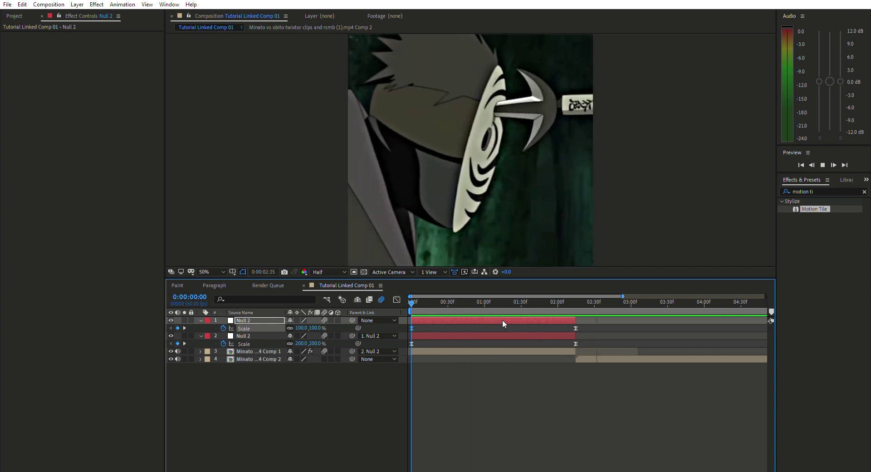
key(space)
At 2:15, apply Motion Tile to the second Minato clip layer.
drag(630, 301, 576, 319)
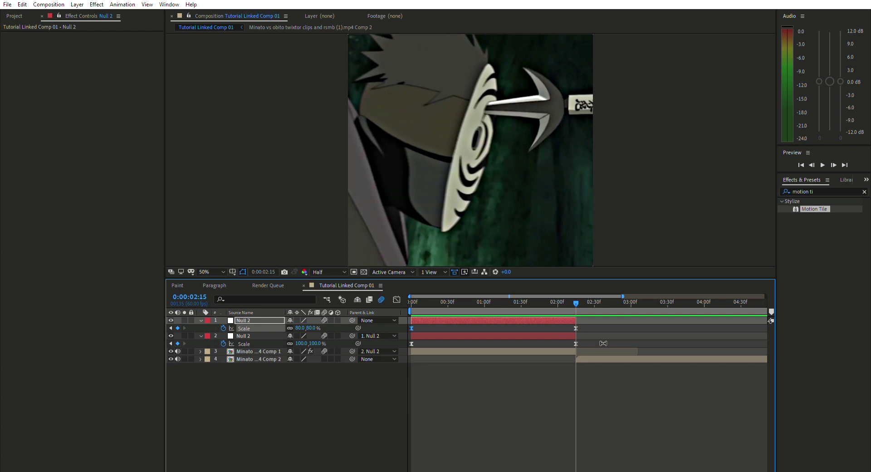
click(608, 359)
drag(822, 200, 631, 354)
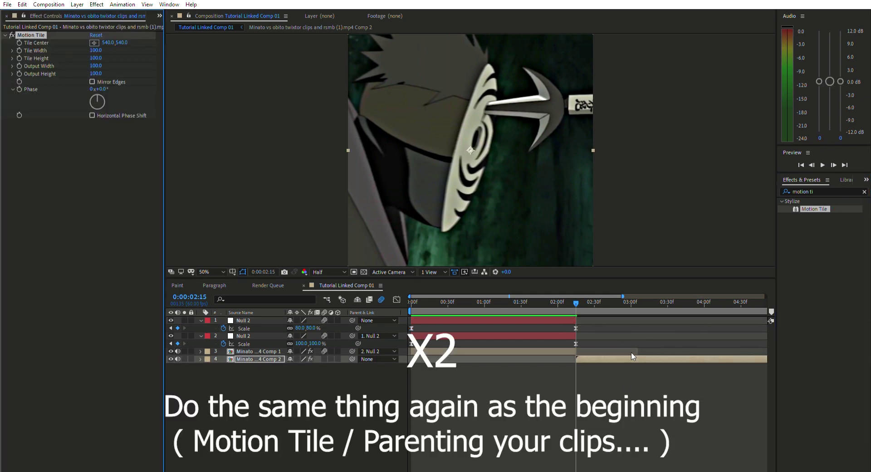
Set Motion Tile Output Width and Height to 400 and turn on Mirror Edges.
click(97, 66)
text(400)
key(Tab)
text(400)
click(93, 82)
Create a Null 3 layer, split it at 2:15, and duplicate it.
click(390, 364)
key(ctrl+alt+shift+y)
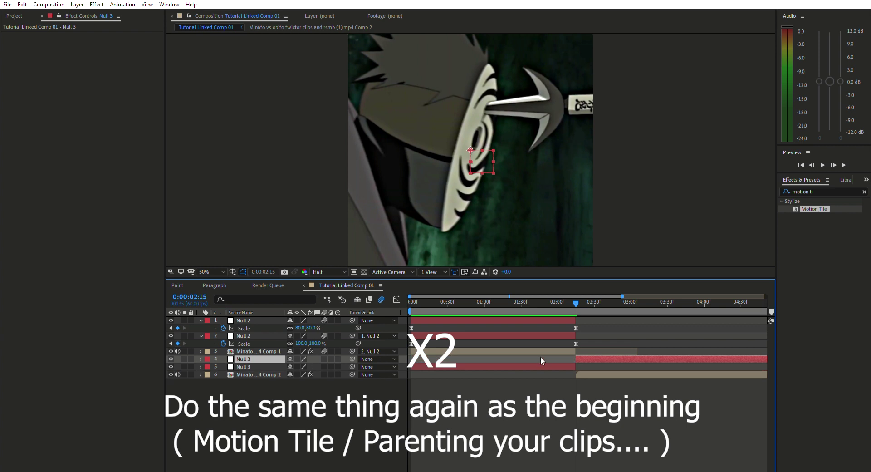
click(549, 360)
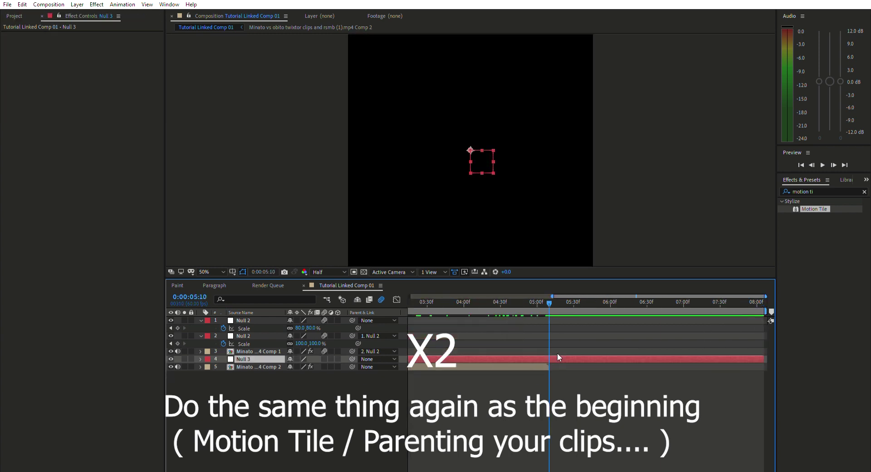
key(ctrl+shift+d)
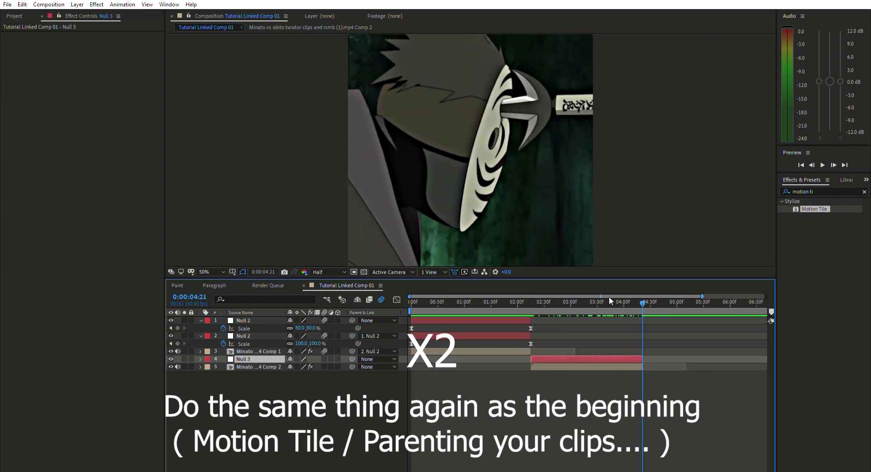
key(ctrl+d)
At 2:15, parent the second Minato clip to the lower Null 3.
click(533, 295)
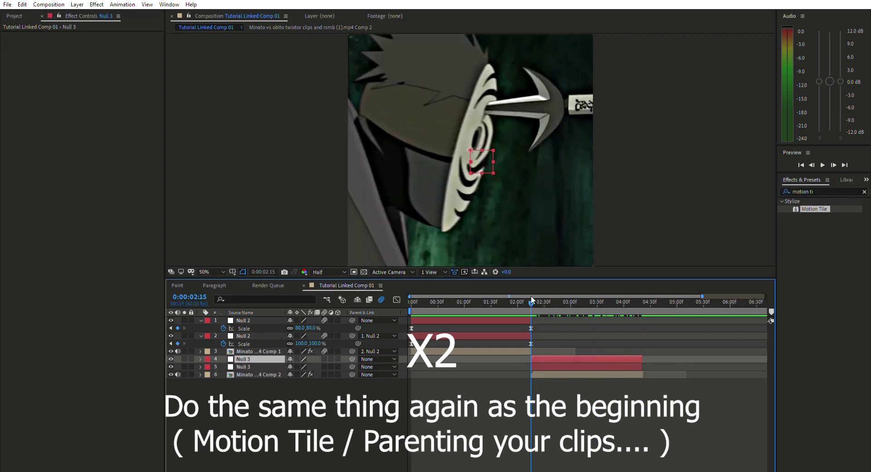
click(547, 373)
drag(324, 359, 254, 366)
Parent the lower Null 3 to the upper one and keyframe its Scale from 80% at 2:15 to 100% near 4:20.
drag(352, 367, 244, 359)
key(s)
scroll(596, 315, up, 2)
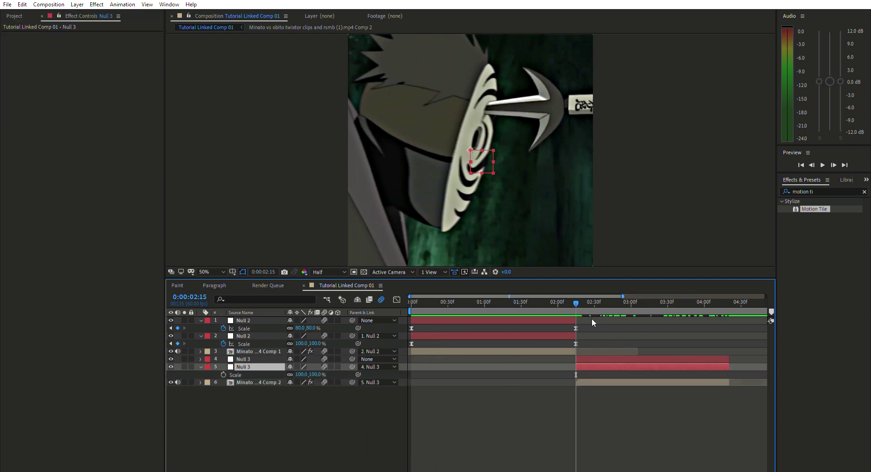
click(224, 374)
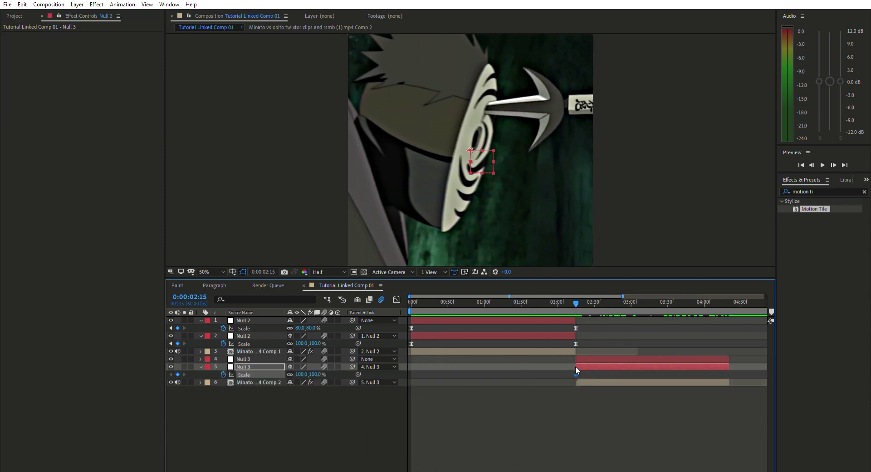
drag(576, 374, 731, 377)
drag(753, 303, 552, 336)
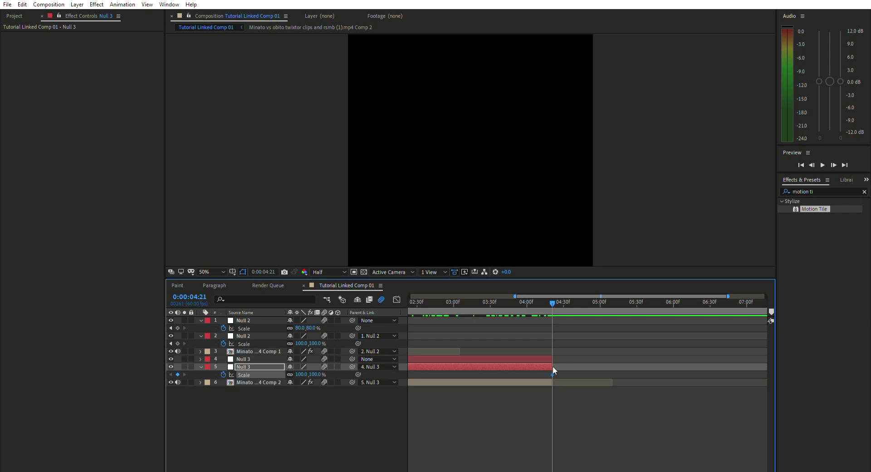
drag(553, 303, 535, 350)
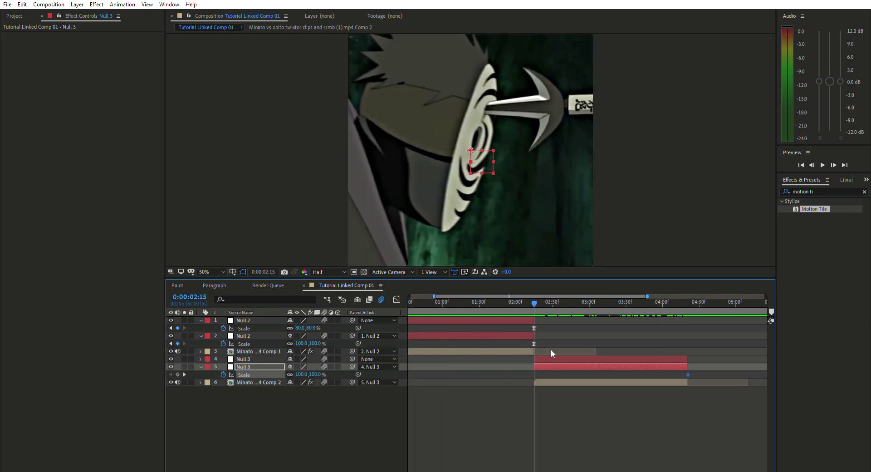
click(301, 374)
text(80)
key(Return)
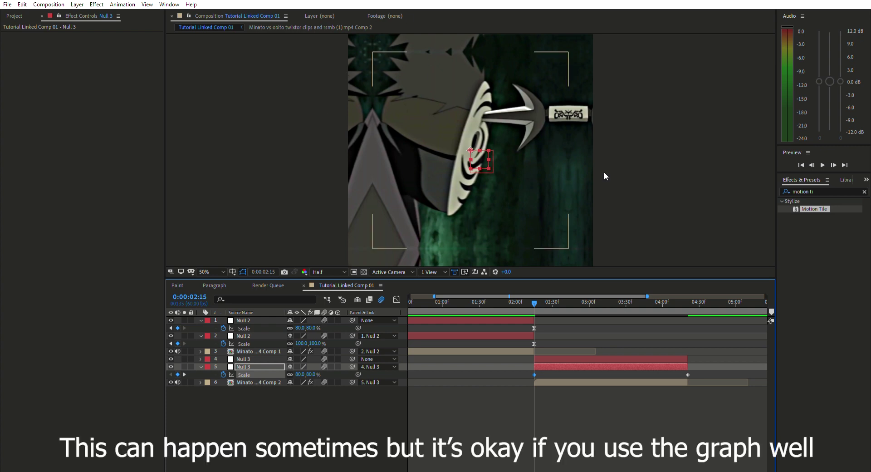
Apply Easy Ease to both of Null 3's Scale keyframes.
drag(704, 365, 522, 366)
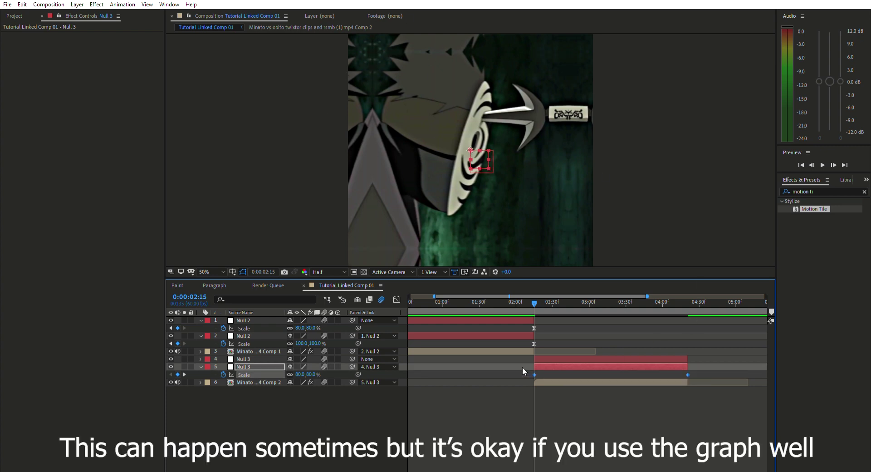
key(F9)
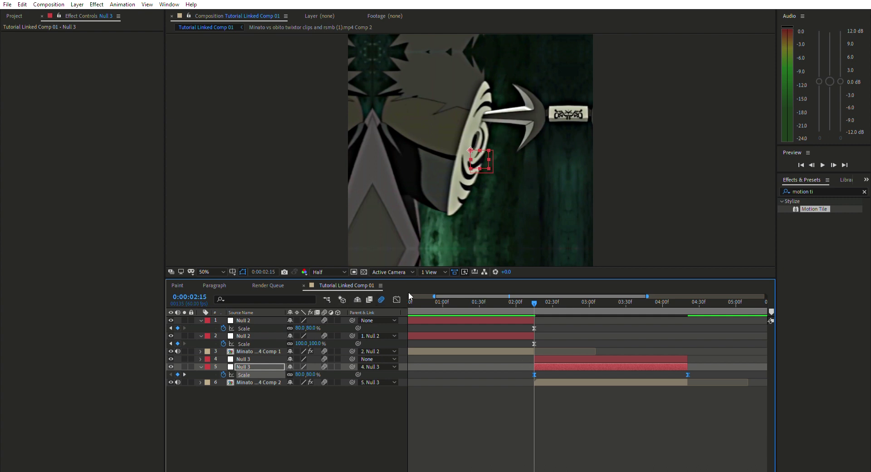
click(396, 300)
Shape the lower Null 3's Scale curve to rise steeply from 80%, then ease slowly to just above 100%.
drag(685, 314, 680, 308)
drag(586, 449, 536, 336)
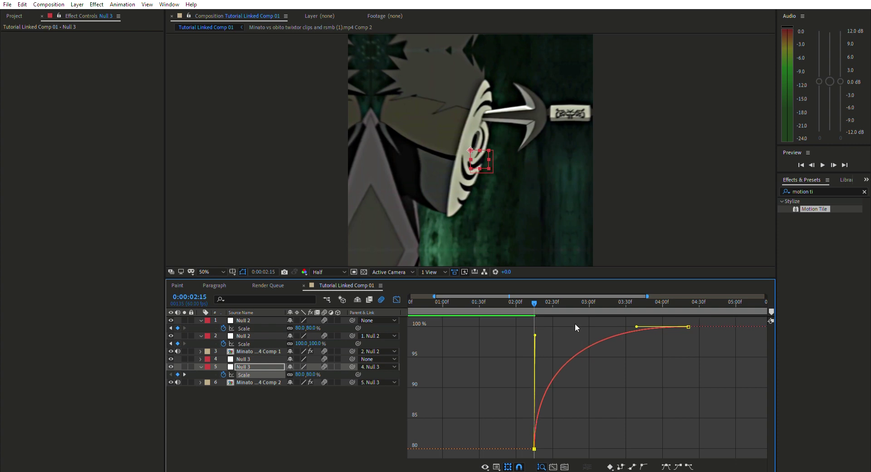
drag(636, 326, 535, 332)
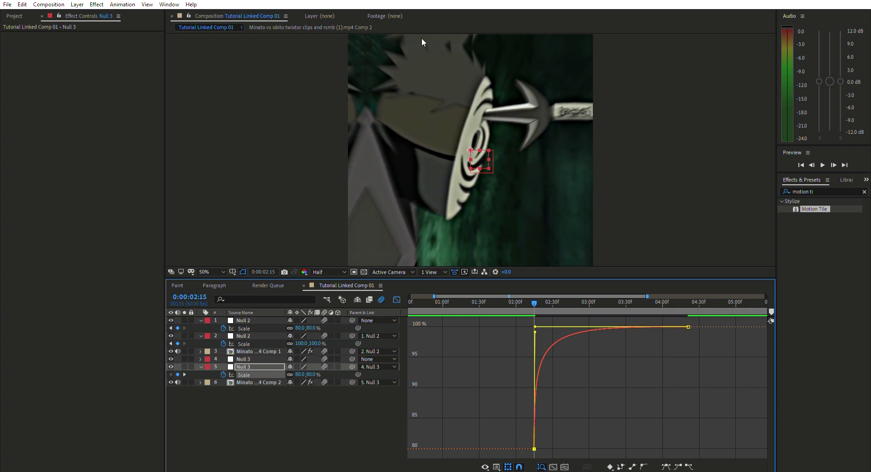
drag(536, 320, 562, 323)
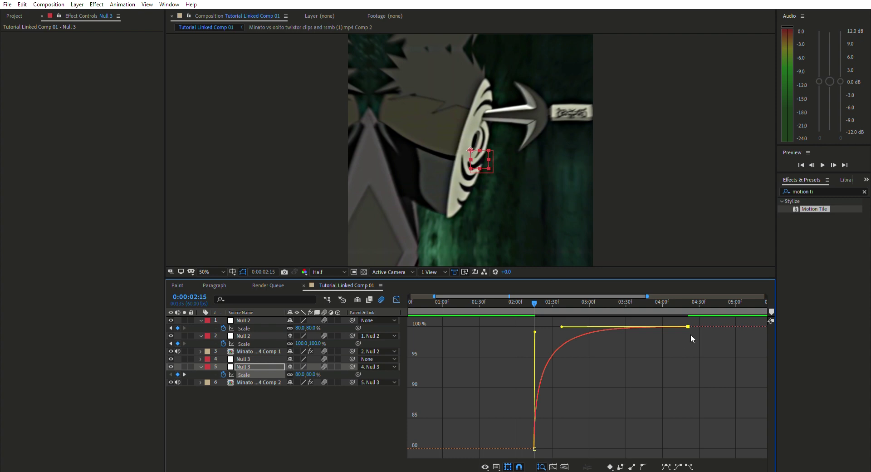
drag(688, 327, 688, 303)
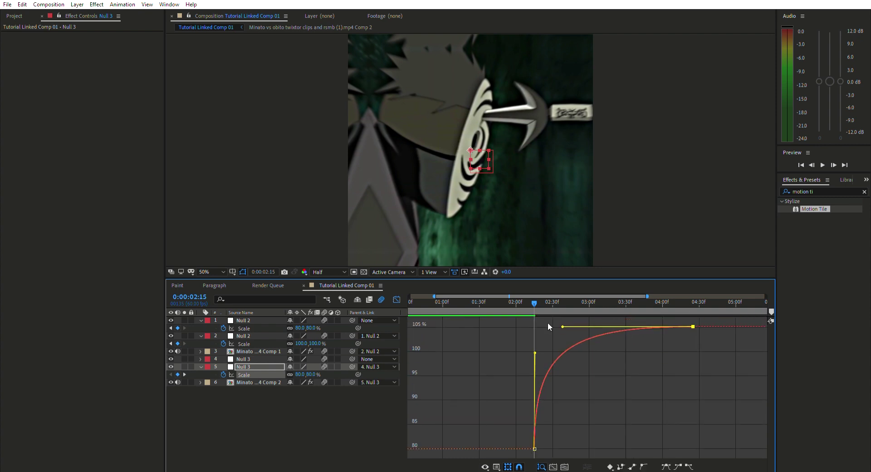
drag(563, 327, 528, 325)
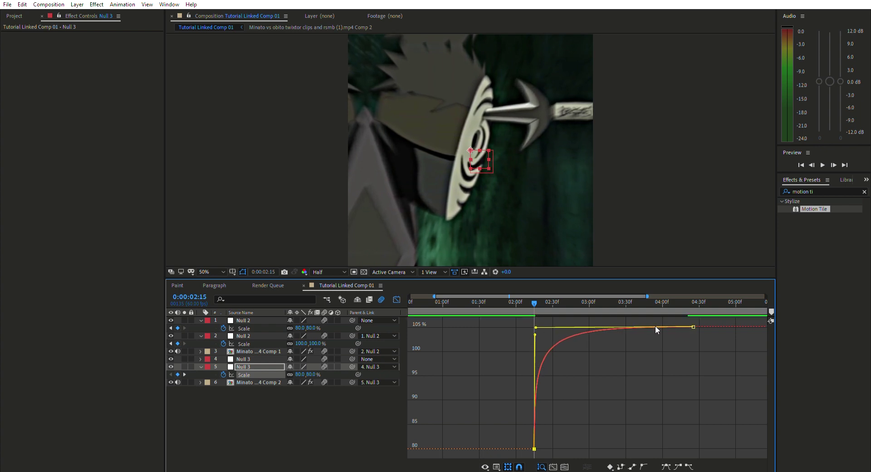
mouse_move(697, 332)
mouse_down()
mouse_move(690, 303)
mouse_move(695, 332)
mouse_up()
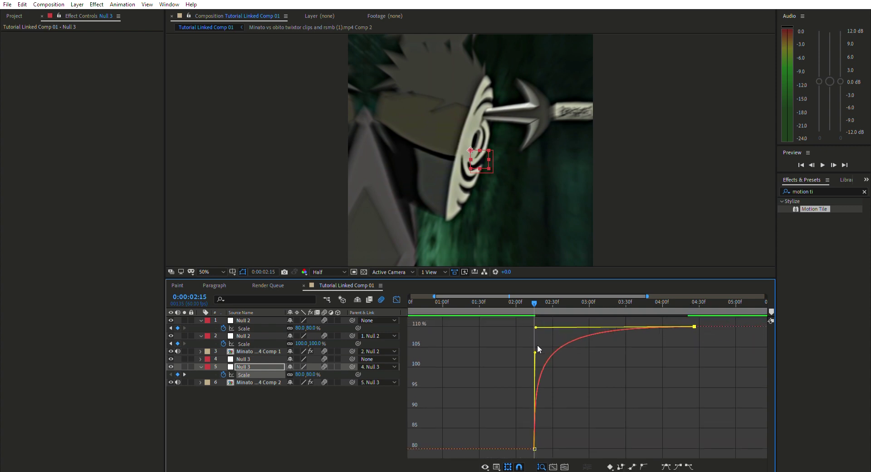
drag(535, 352, 524, 325)
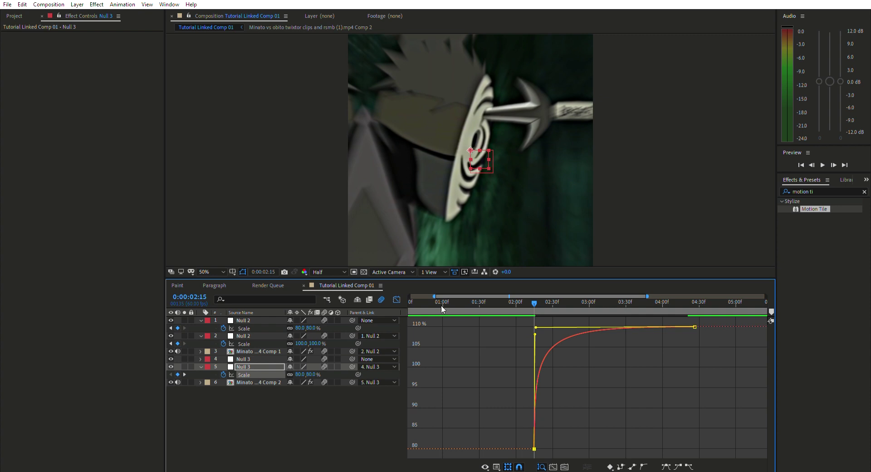
click(397, 298)
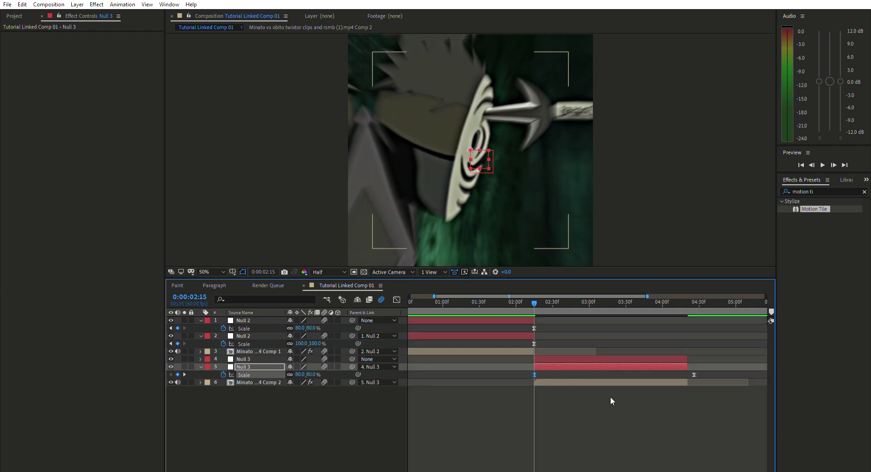
Keyframe layer 4 Null 3's Scale from 100% at 2:15 to 200% at 04:21.
drag(695, 374, 687, 367)
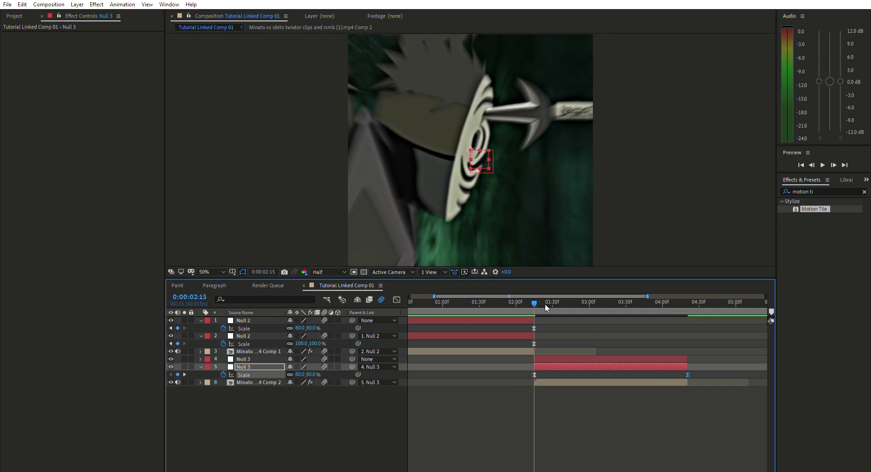
click(584, 359)
key(s)
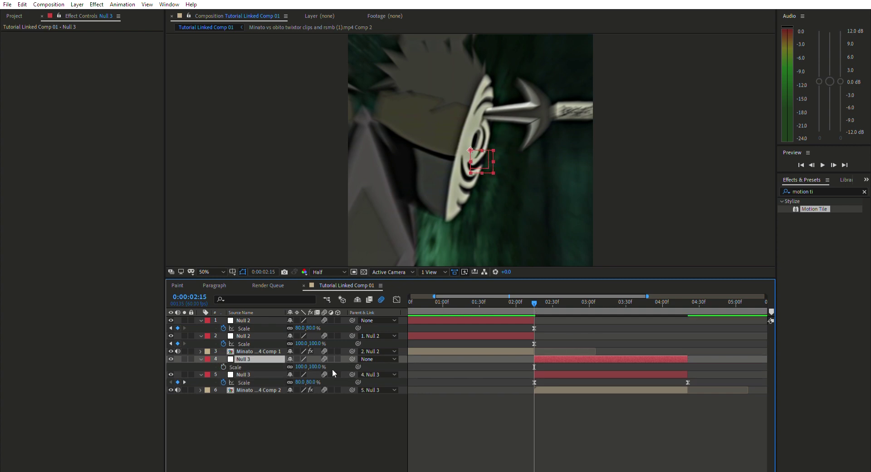
click(223, 367)
drag(558, 297, 688, 341)
click(302, 366)
text(200)
key(Return)
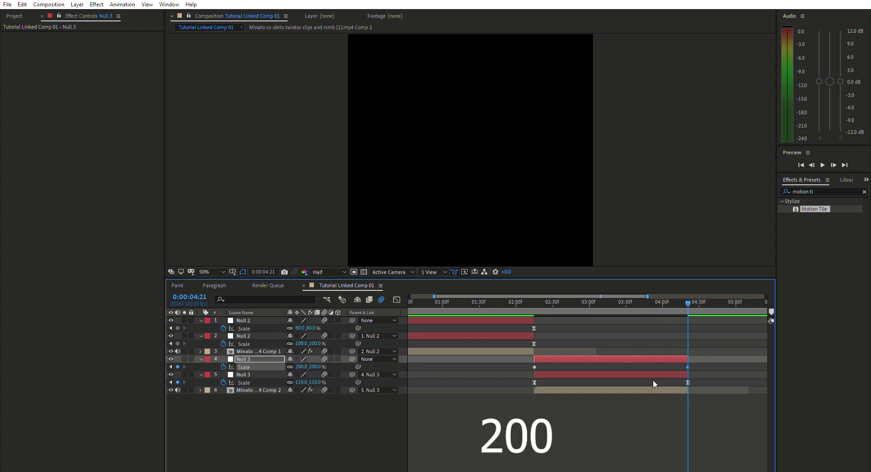
Adjust the Bezier handles of layer 4's Scale keyframes for a steep ease-in to 200%.
drag(703, 361, 528, 359)
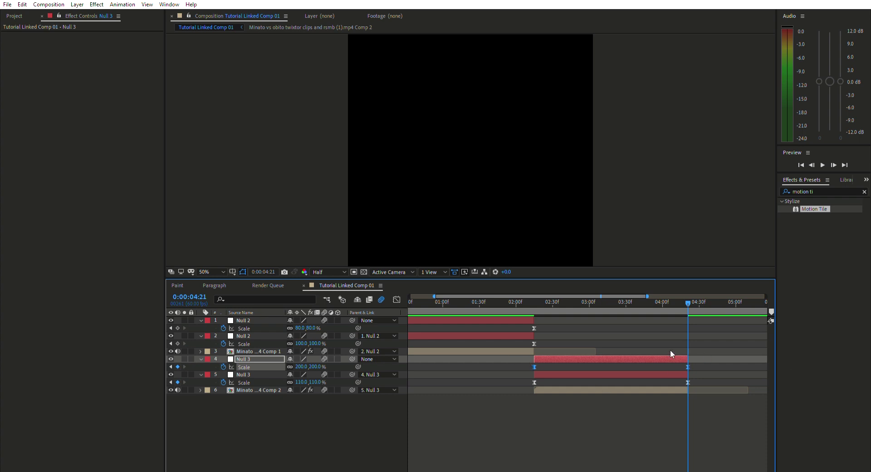
click(397, 299)
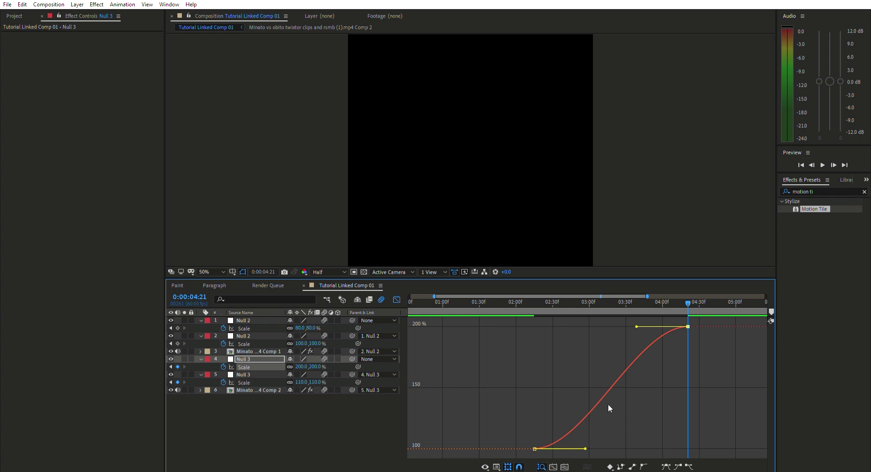
click(397, 299)
click(702, 359)
drag(702, 358, 522, 363)
click(397, 299)
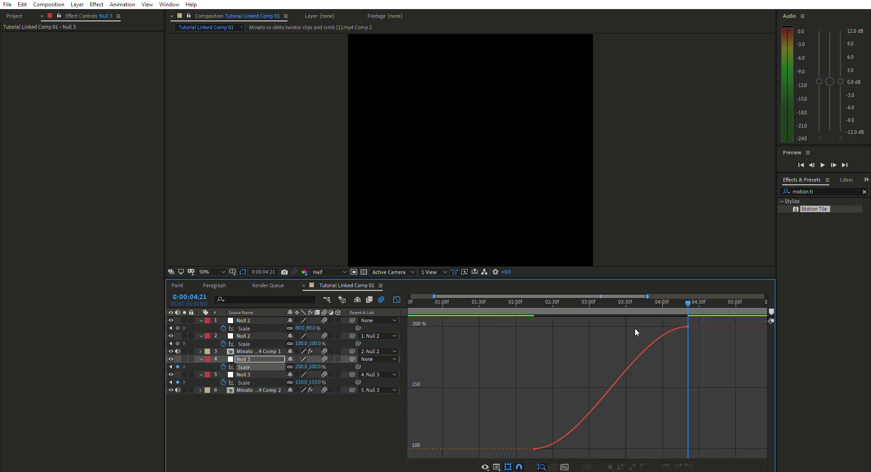
drag(693, 324, 685, 323)
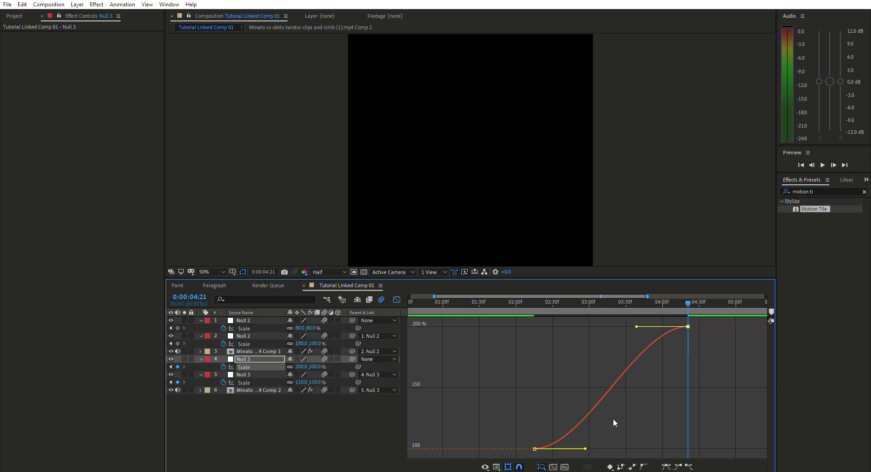
drag(637, 326, 707, 435)
drag(587, 447, 689, 449)
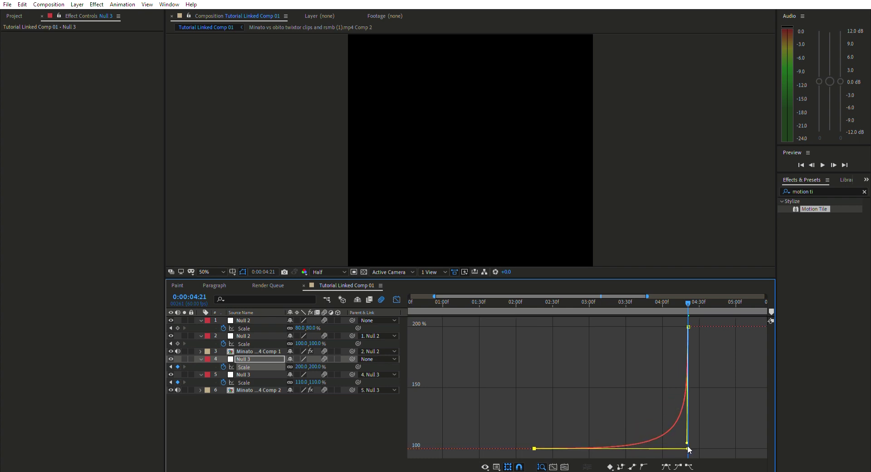
click(396, 299)
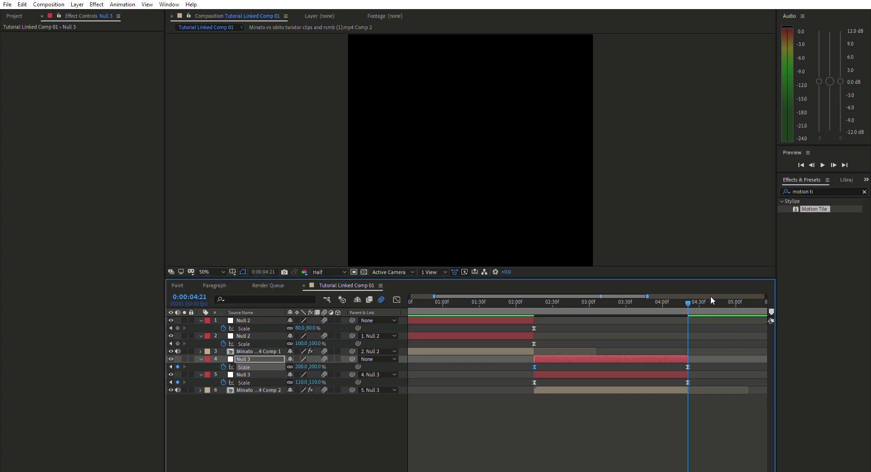
Play the transition preview from the start and from 0:00:01:23.
key(Home)
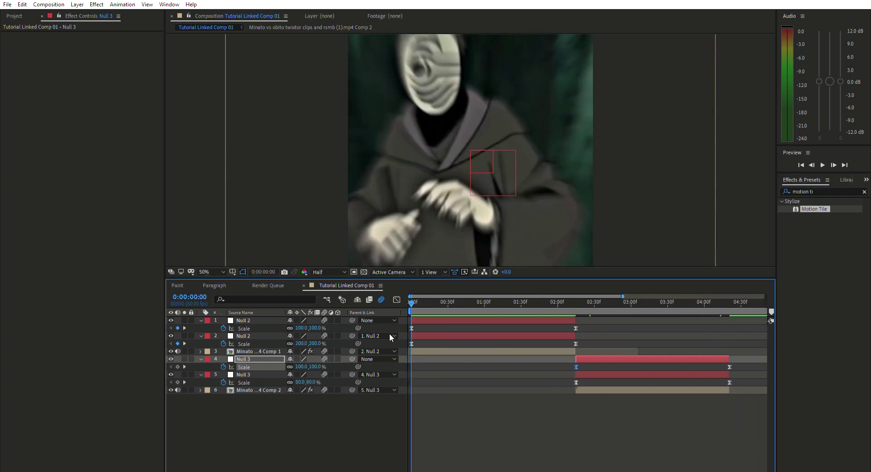
key(space)
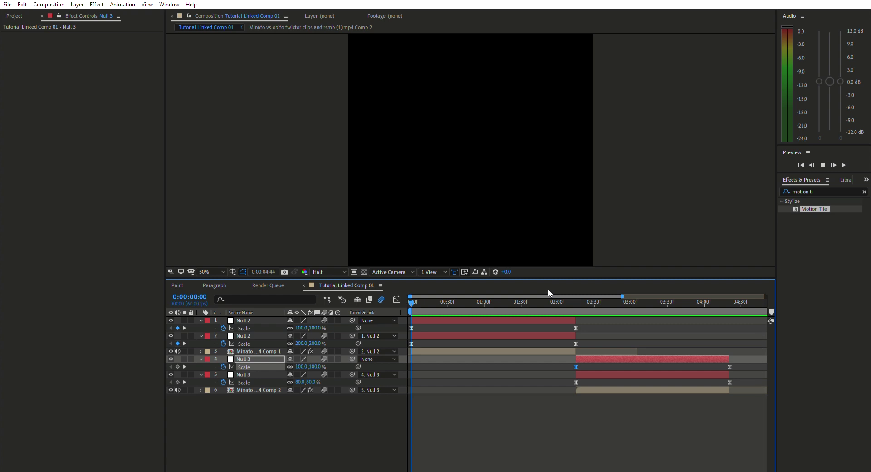
drag(595, 301, 475, 333)
key(space)
key(space)
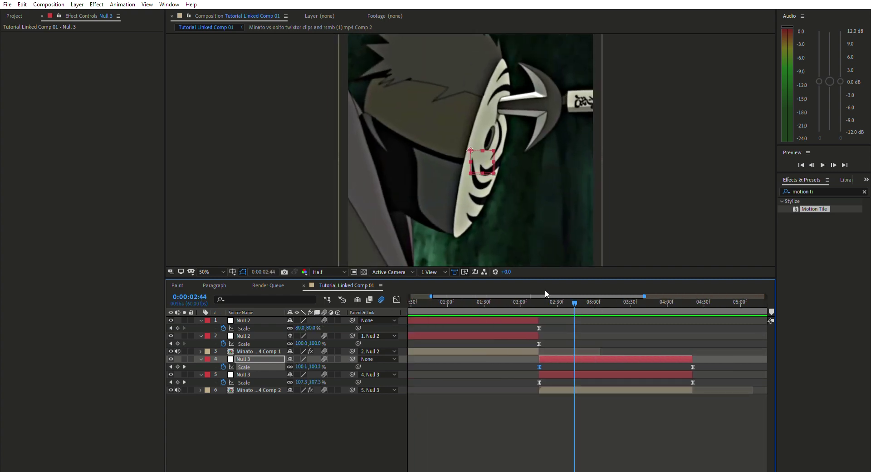
key(Home)
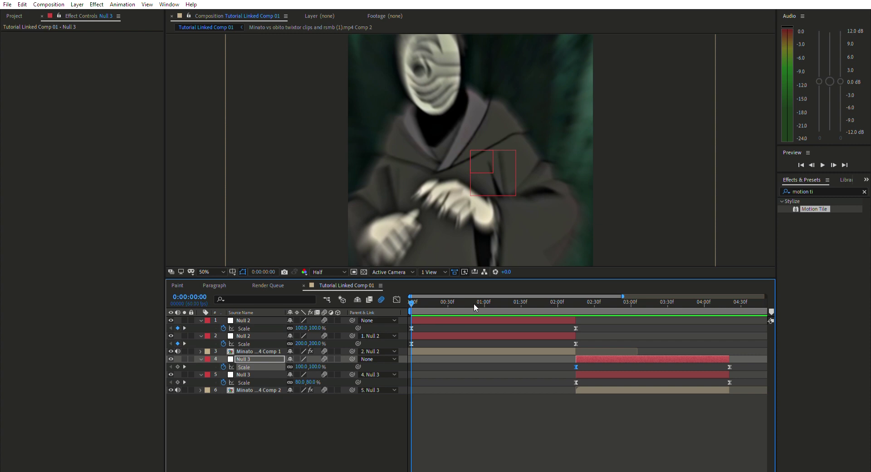
key(space)
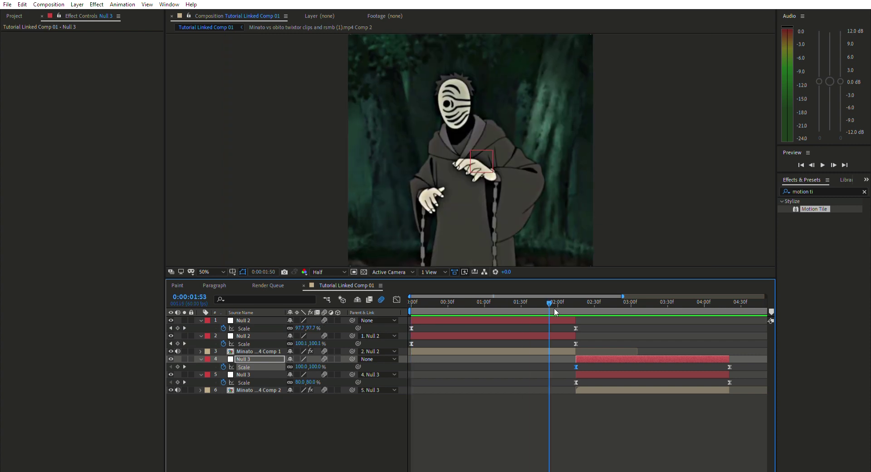
key(space)
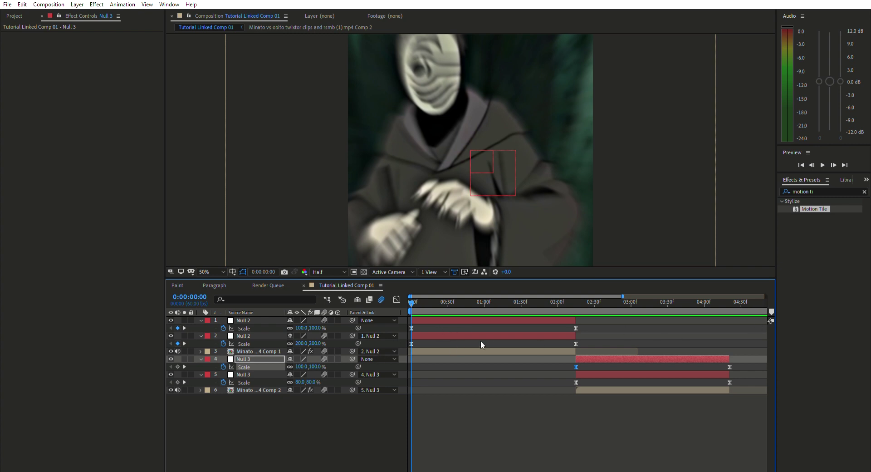
Scrub through the eased zoom, replay it, and return to the first frame.
drag(468, 300, 412, 347)
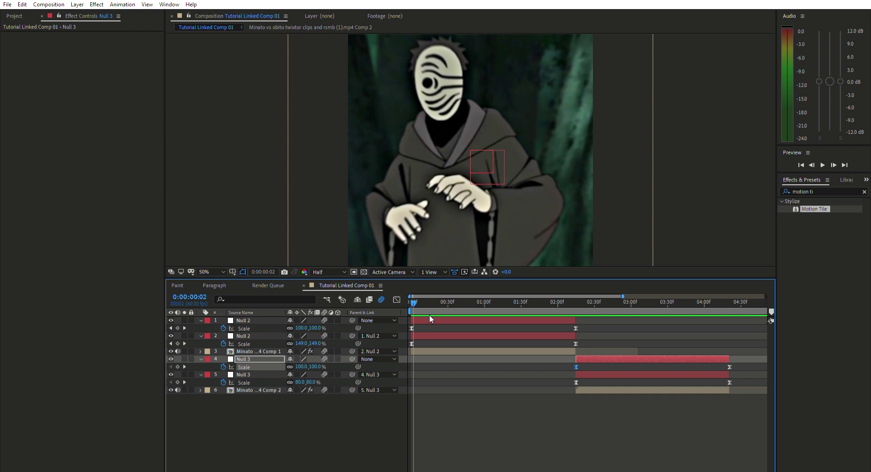
drag(426, 301, 385, 349)
key(space)
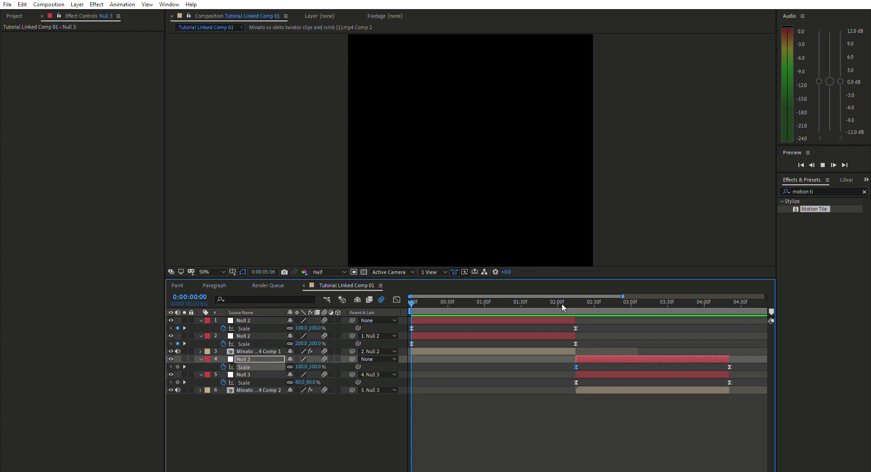
key(space)
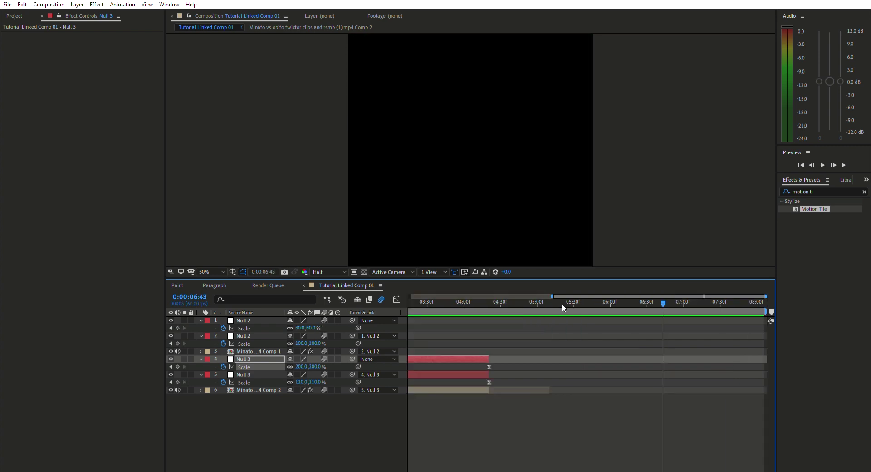
drag(563, 301, 596, 293)
key(Home)
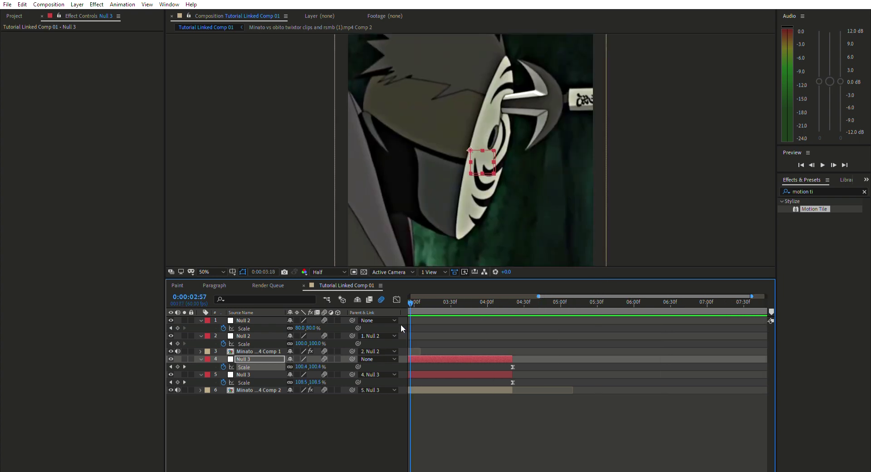